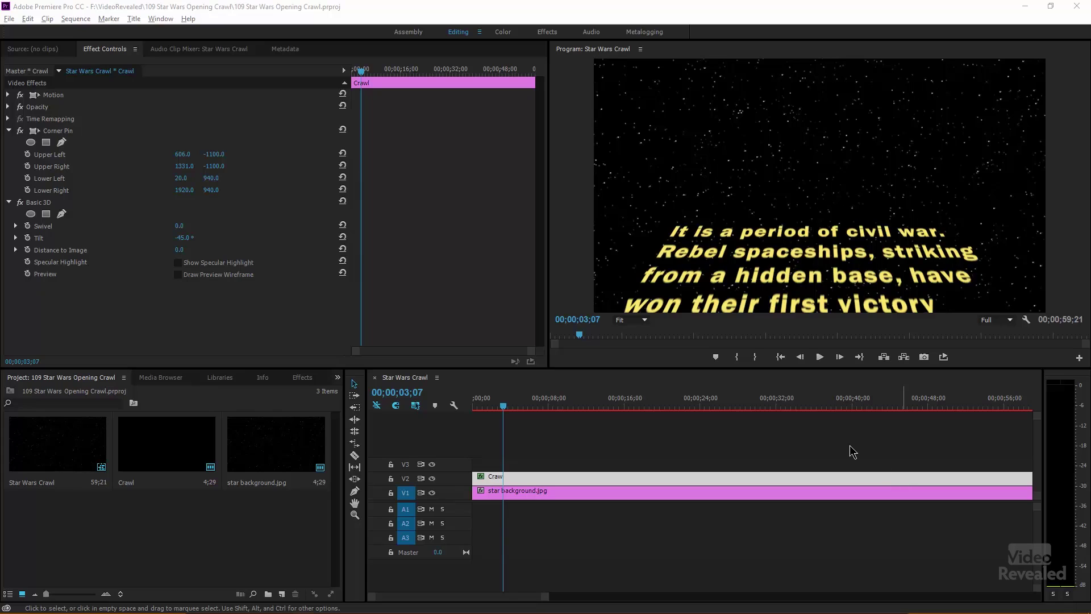
Scrub the Star Wars Crawl sequence to about 00;00;06;19 to watch the tilted crawl recede
drag(511, 407, 538, 432)
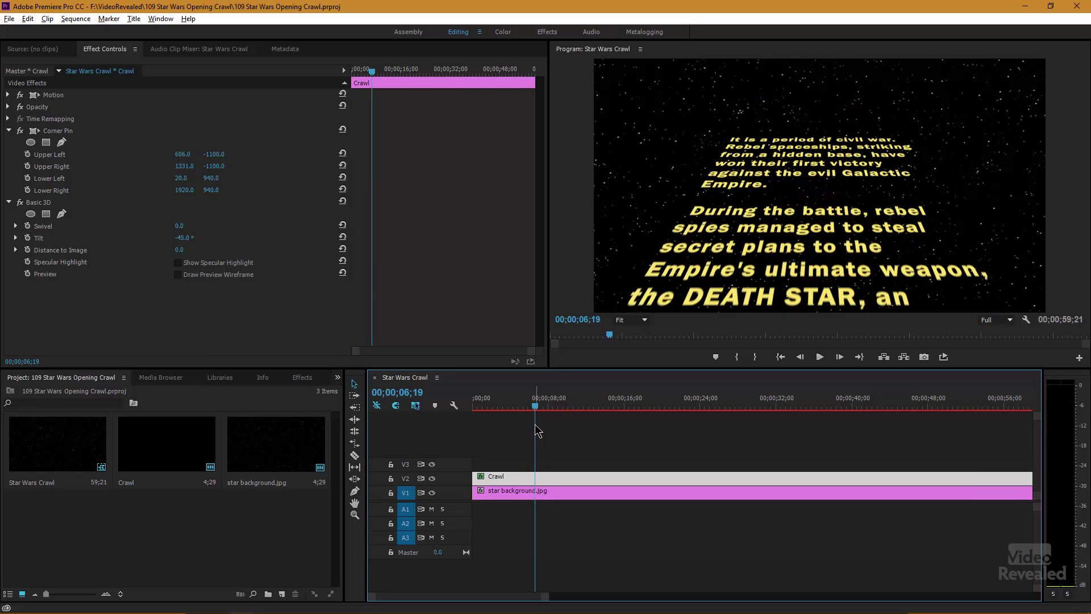
Open the Crawl title in the Titler and toggle the starfield background video off and on
double_click(548, 476)
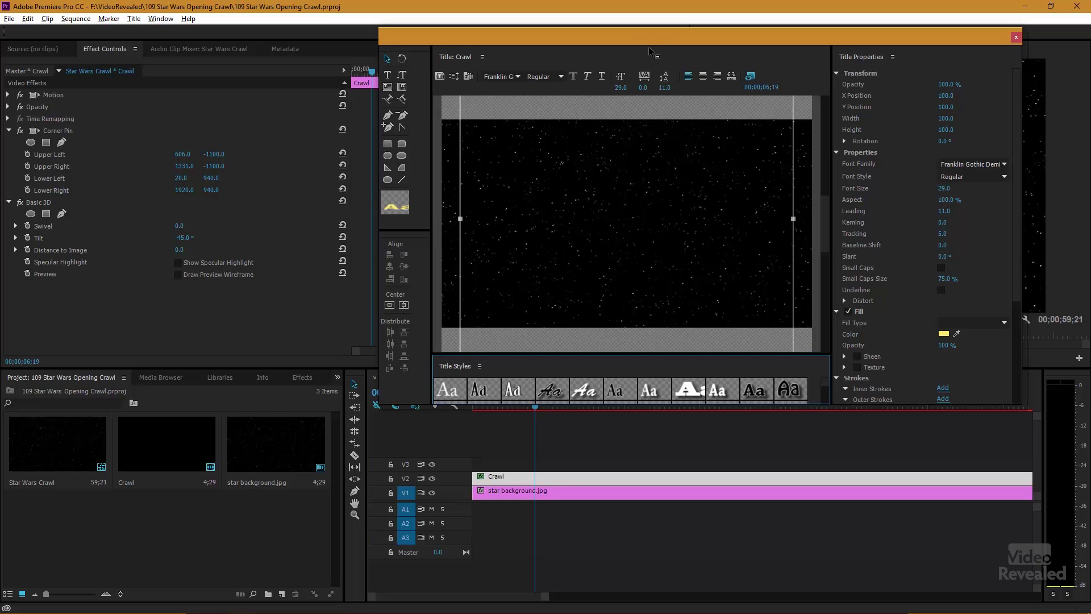
click(751, 76)
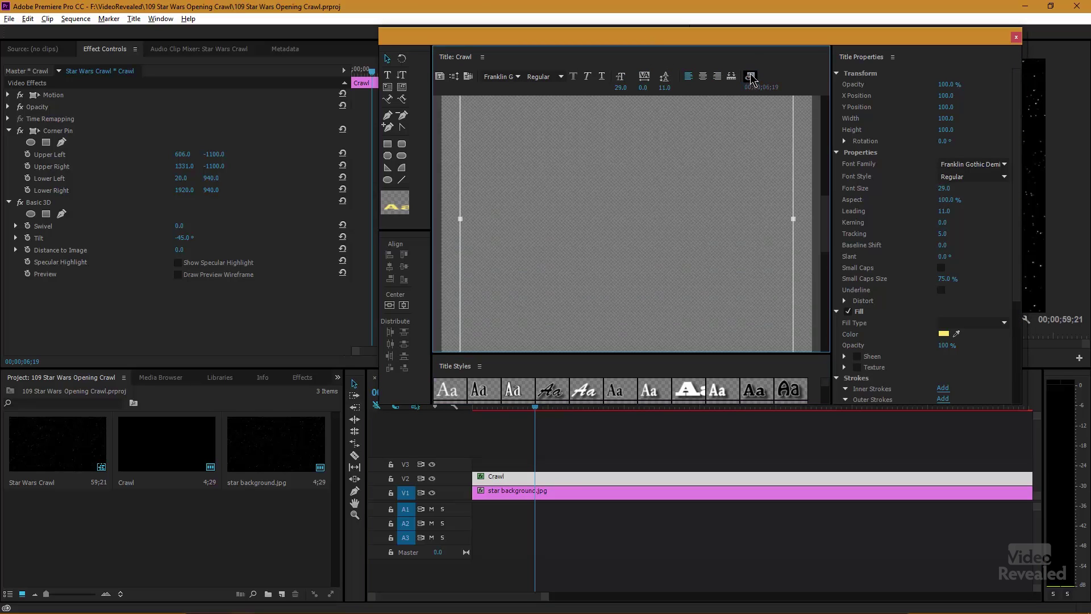
drag(768, 48, 614, 62)
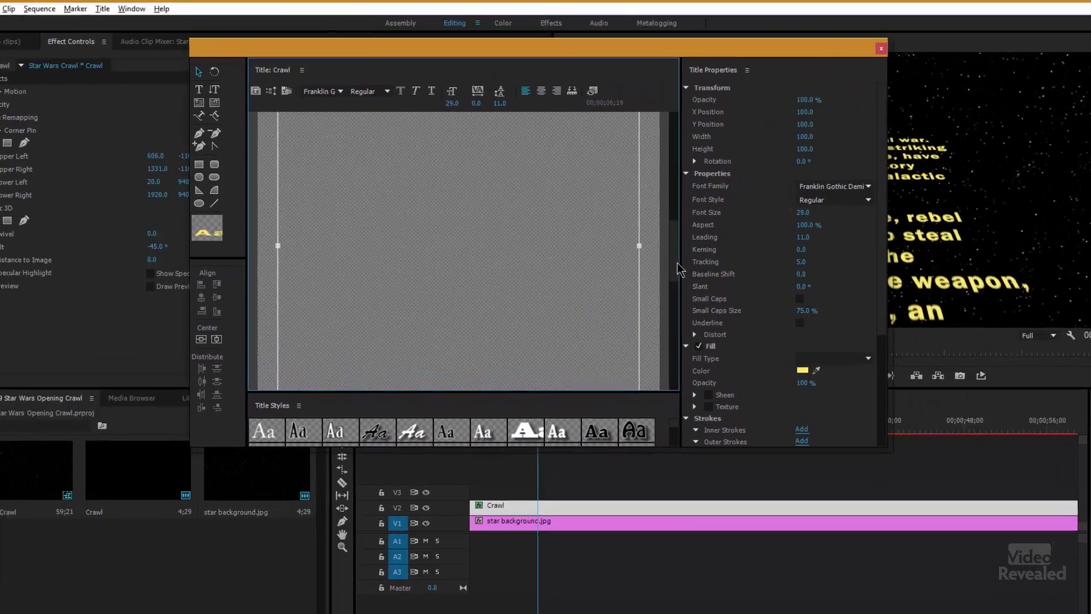
scroll(730, 242, up, 5)
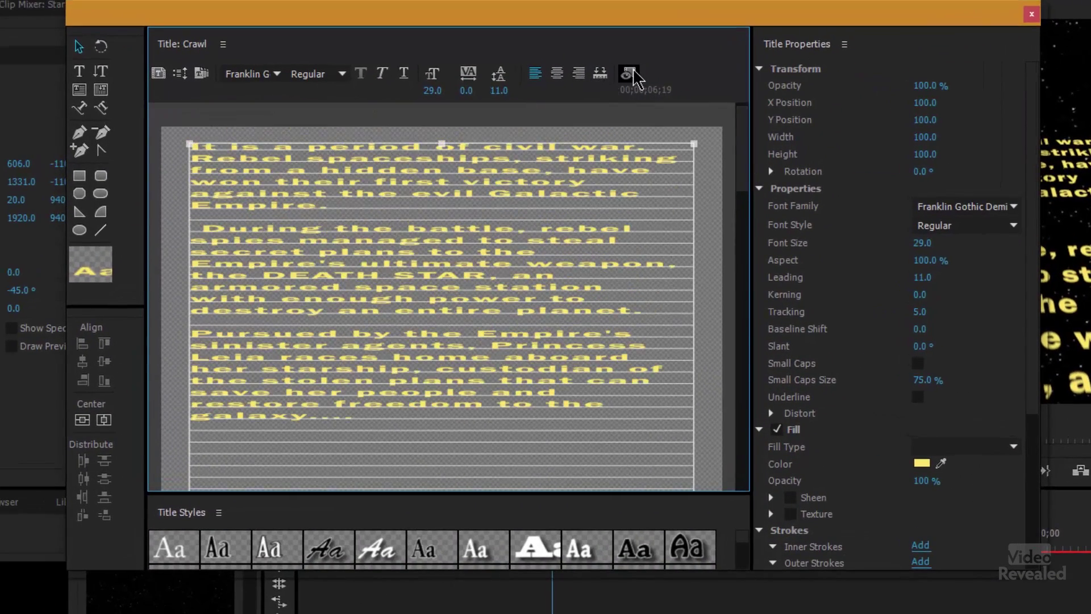
click(628, 74)
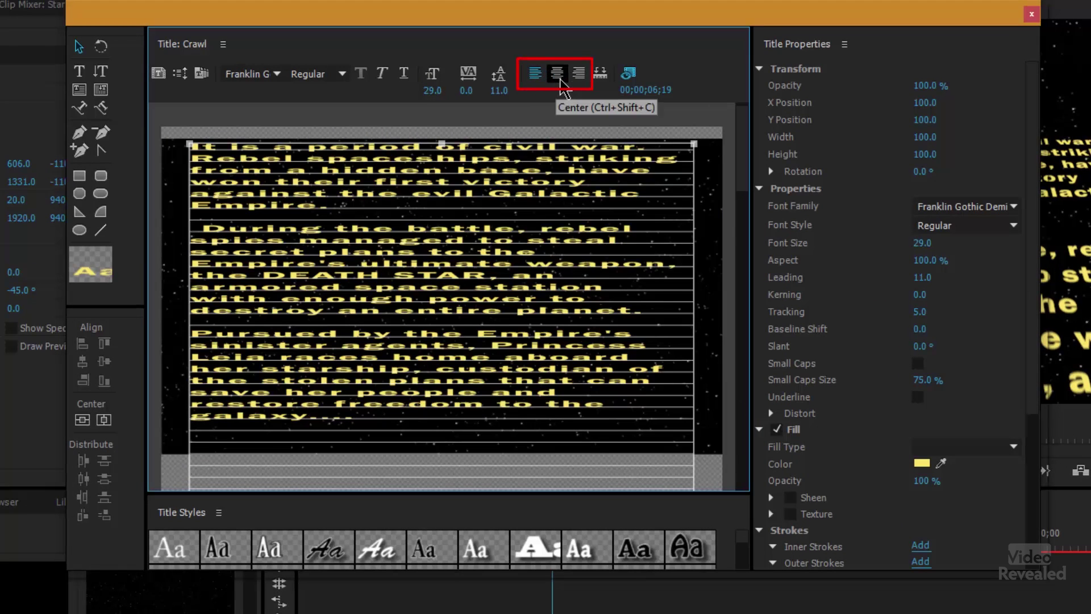
Center-align the crawl paragraphs after briefly trying right alignment
click(563, 83)
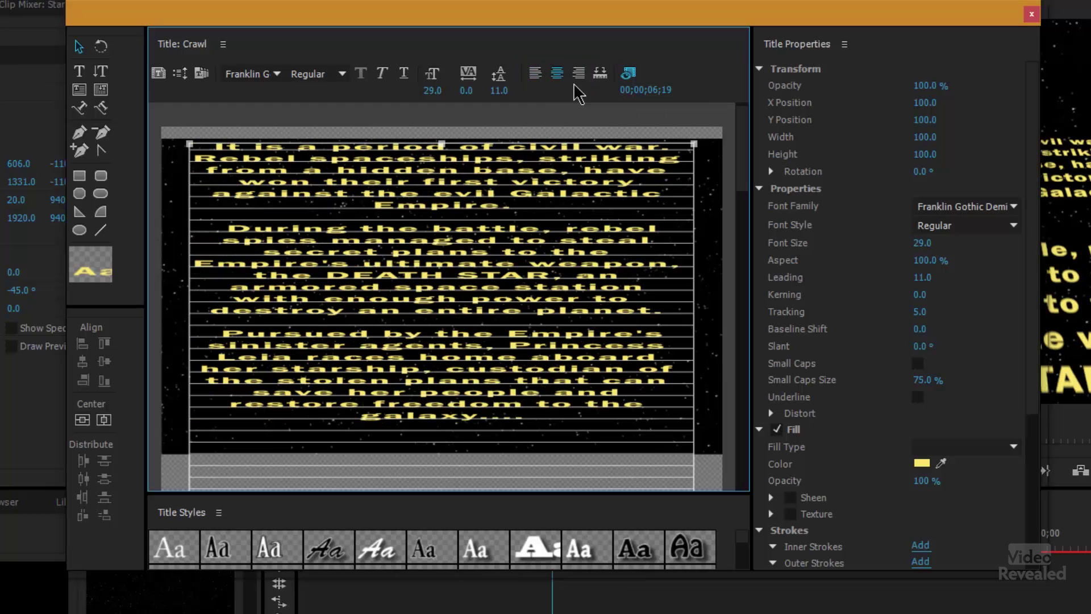
click(581, 79)
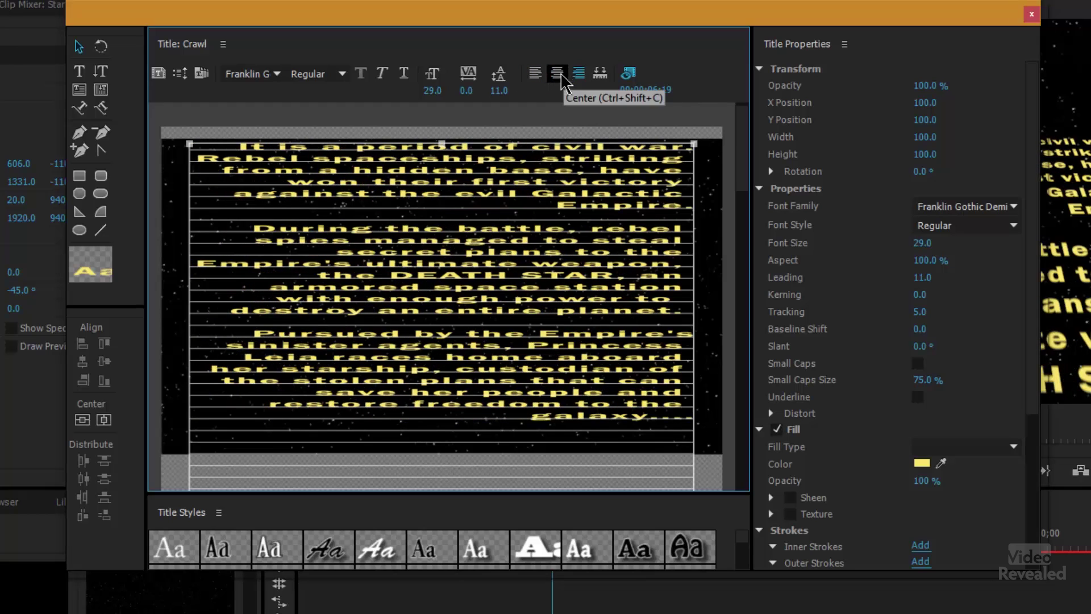
click(557, 79)
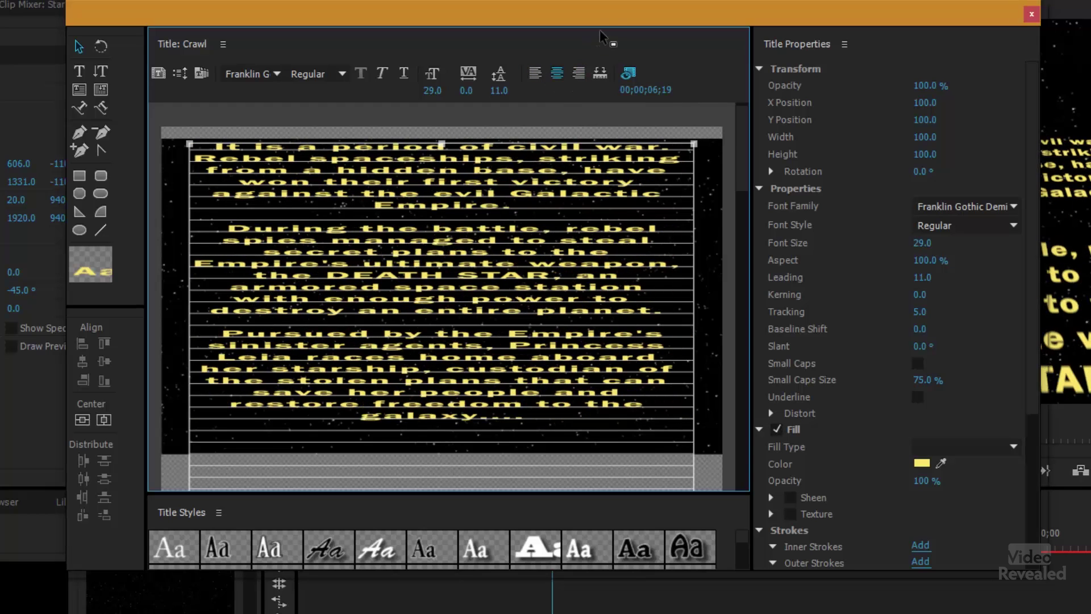
drag(609, 25, 501, 46)
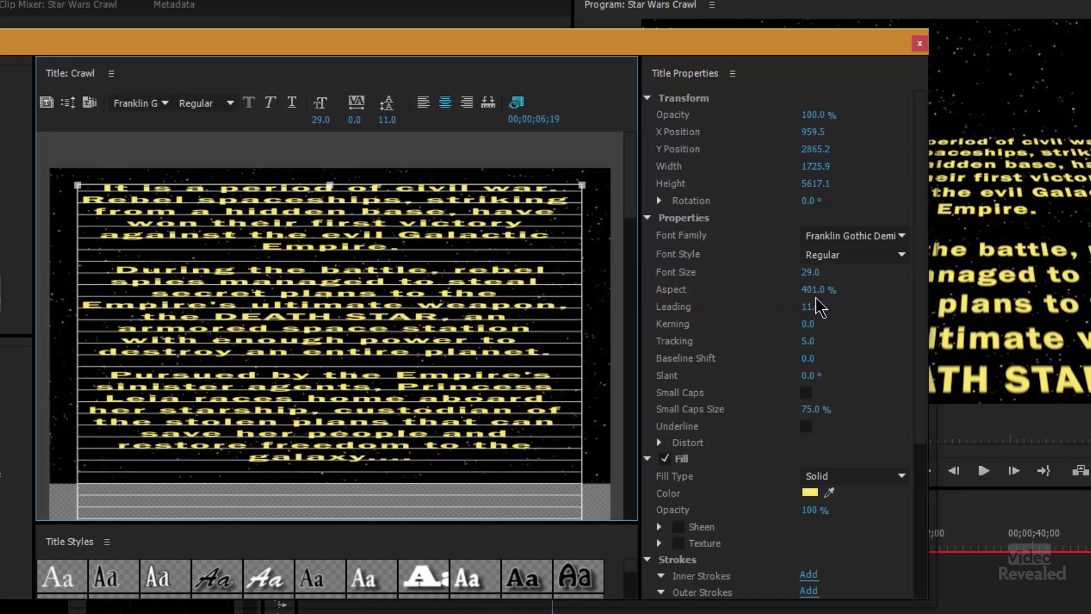
Set the title text Aspect to 100% and compare the normal-width letters in the program view
click(817, 291)
text(100)
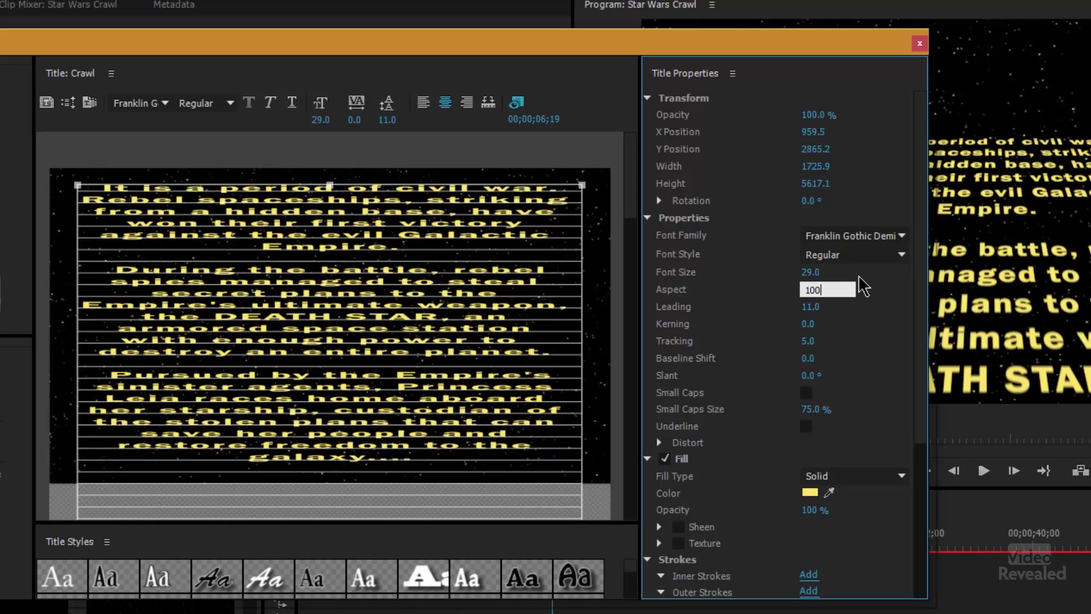
key(Return)
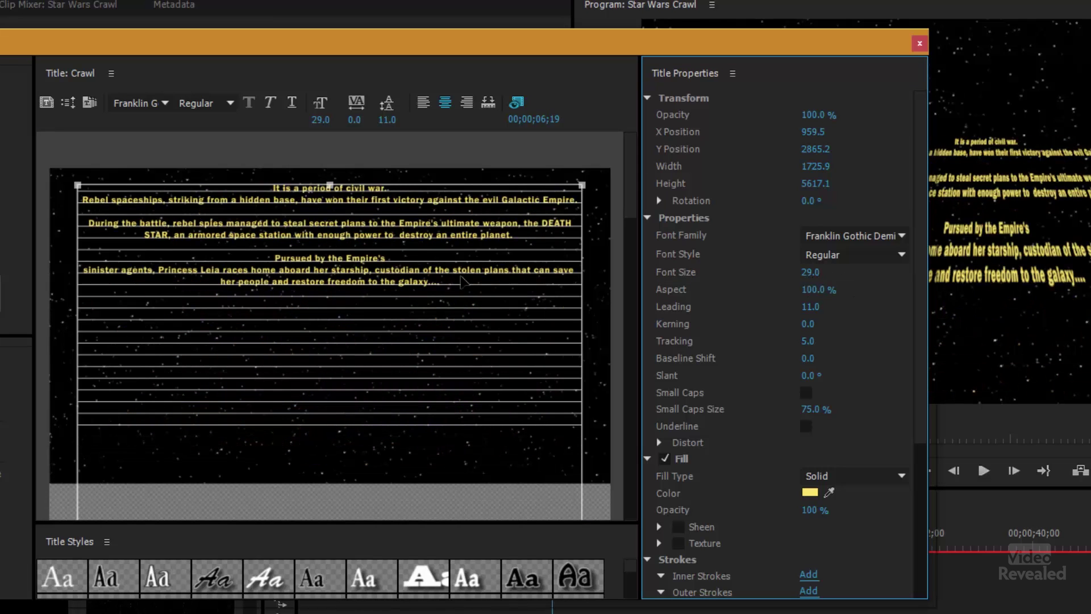
drag(749, 55, 459, 165)
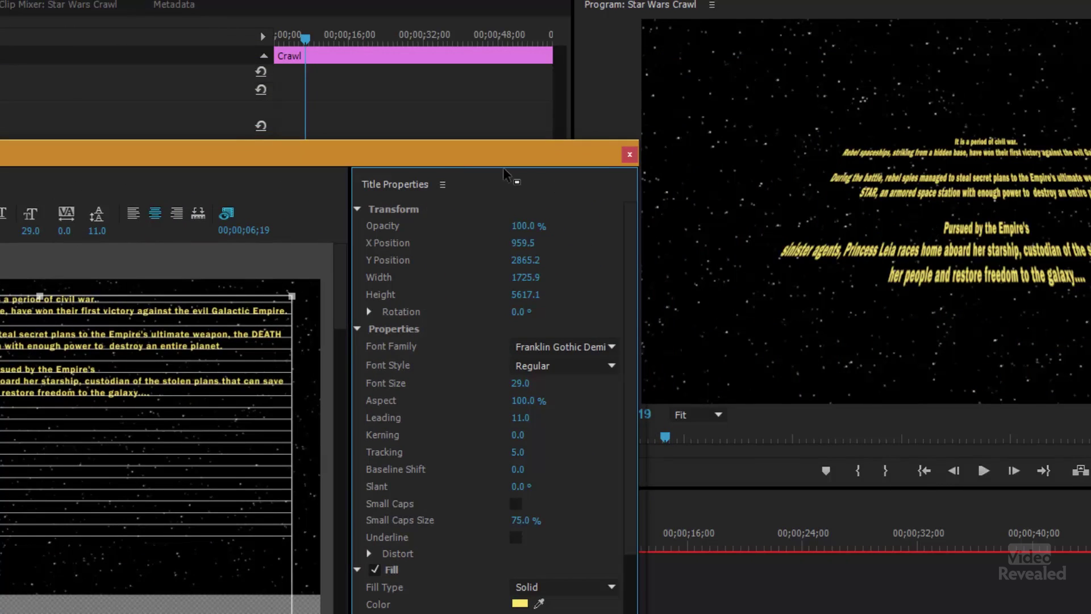
drag(506, 163, 753, 70)
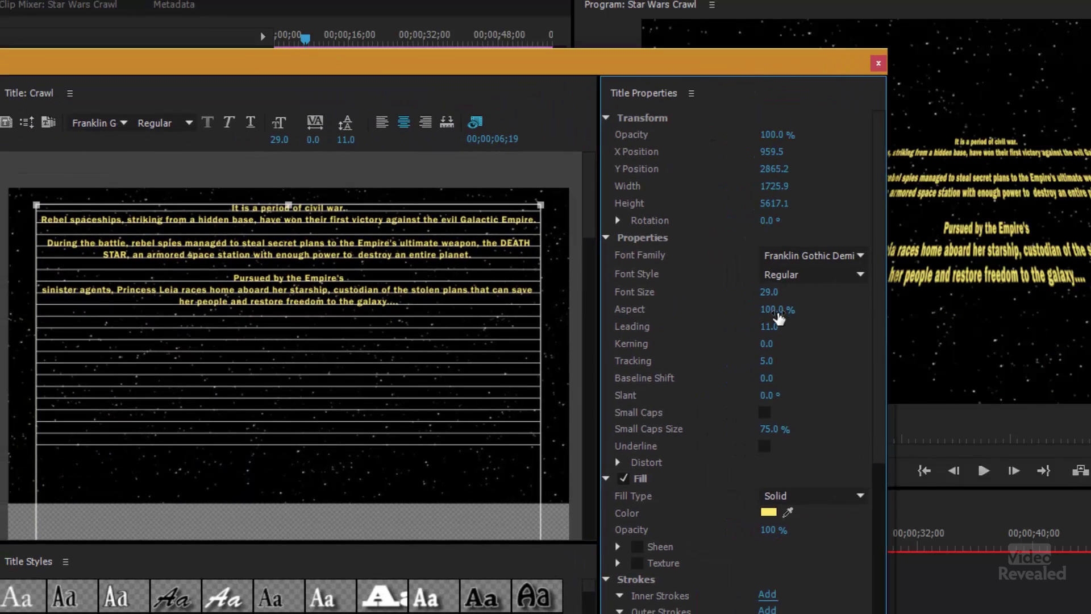
Restore the text Aspect to 401% and close the Titler
click(777, 309)
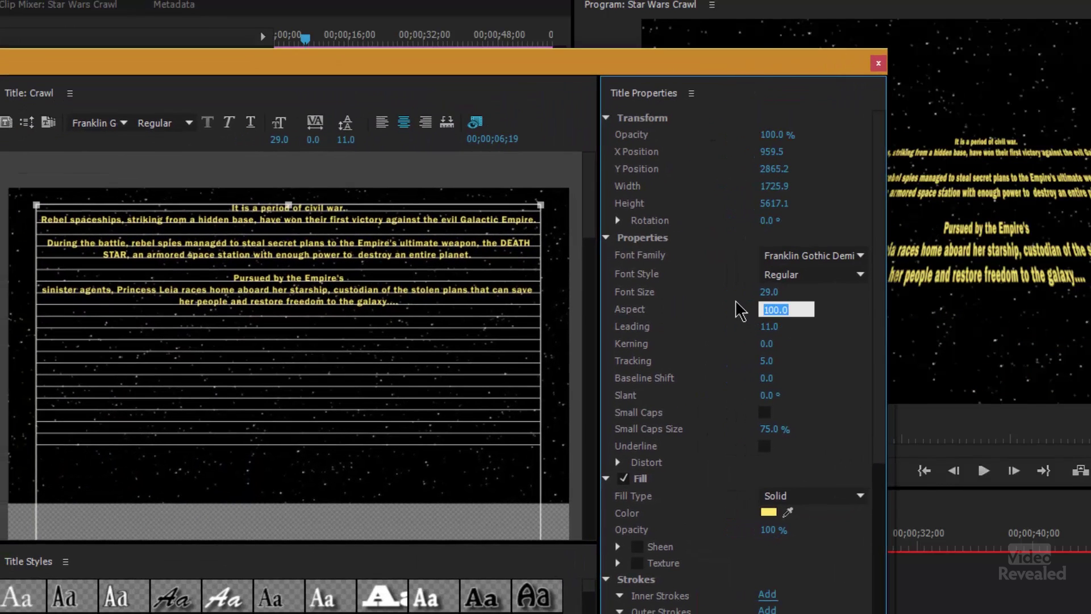
text(401)
key(Return)
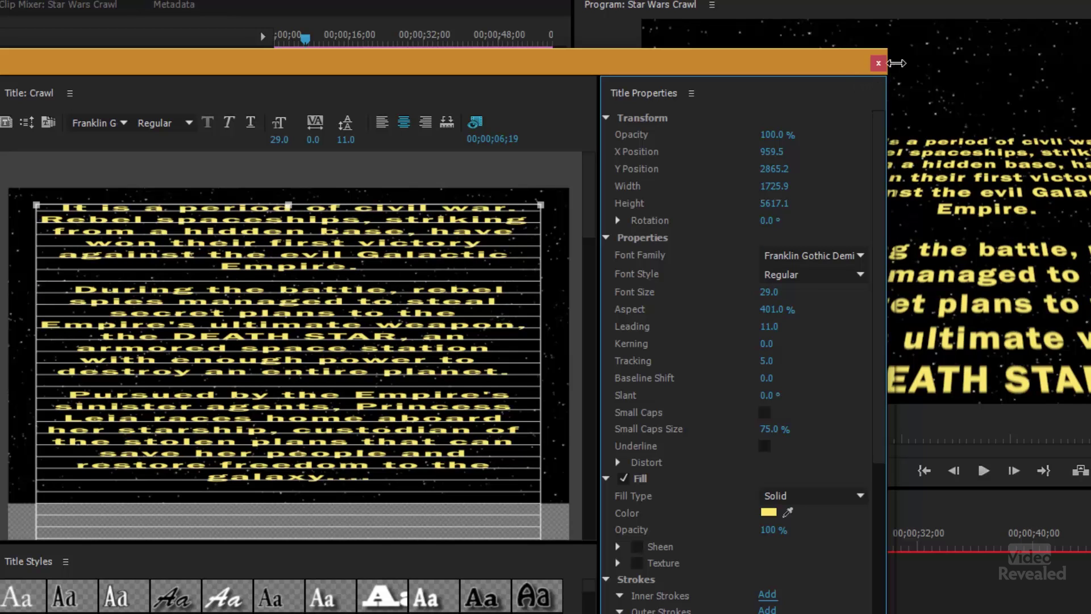
click(878, 63)
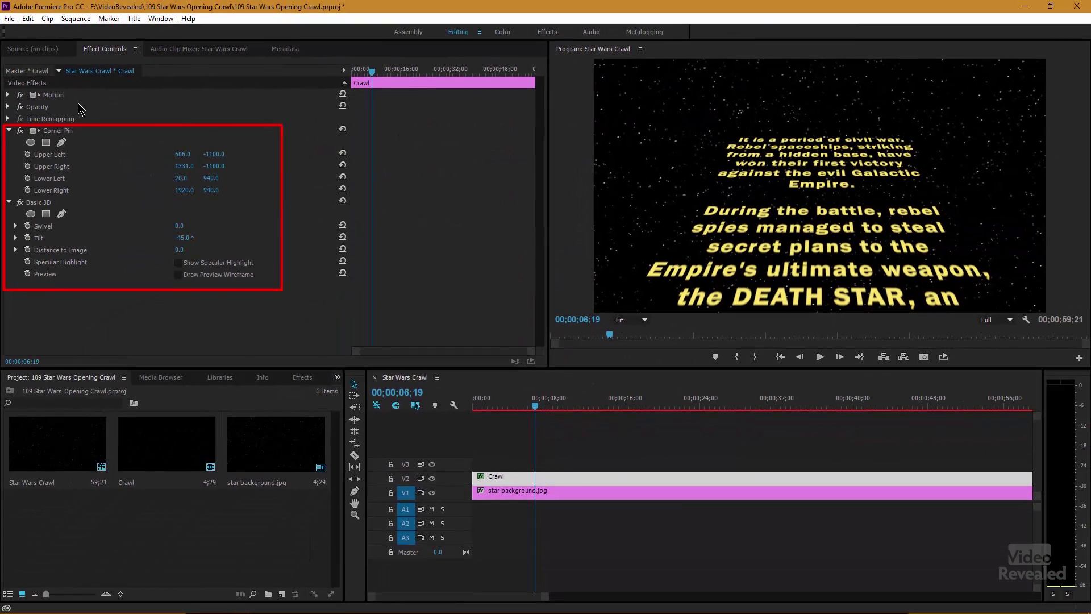
Turn off Corner Pin and preview the flatter crawl at about nine seconds
click(59, 131)
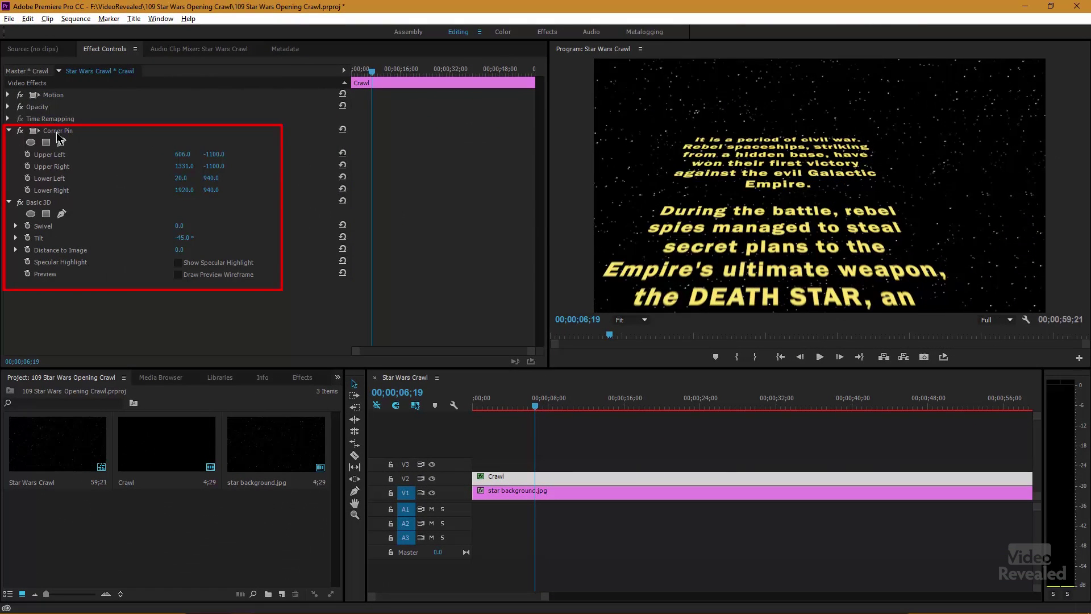
click(45, 205)
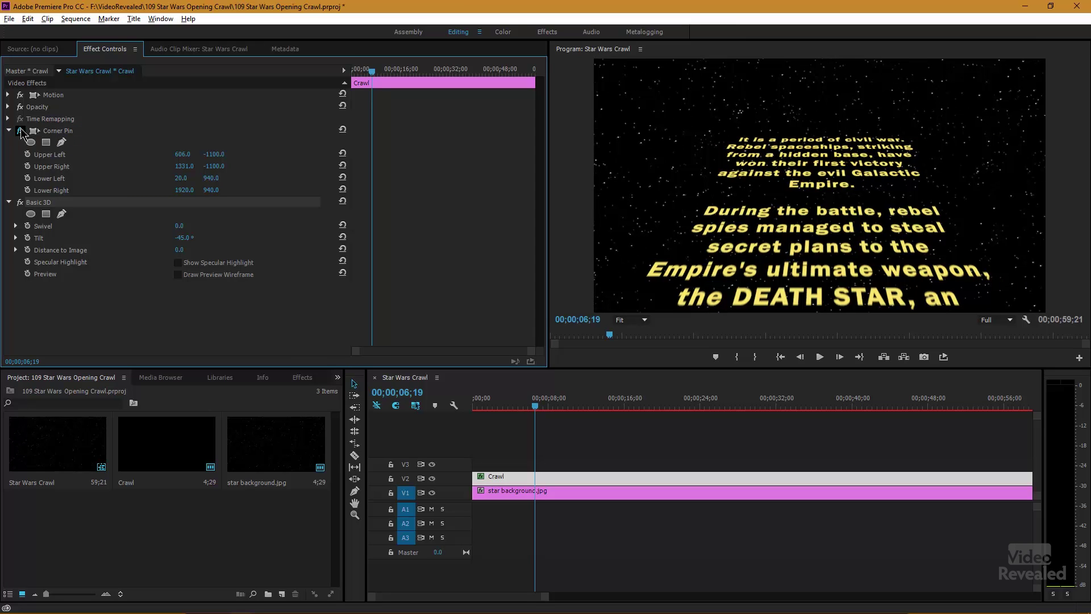
click(21, 131)
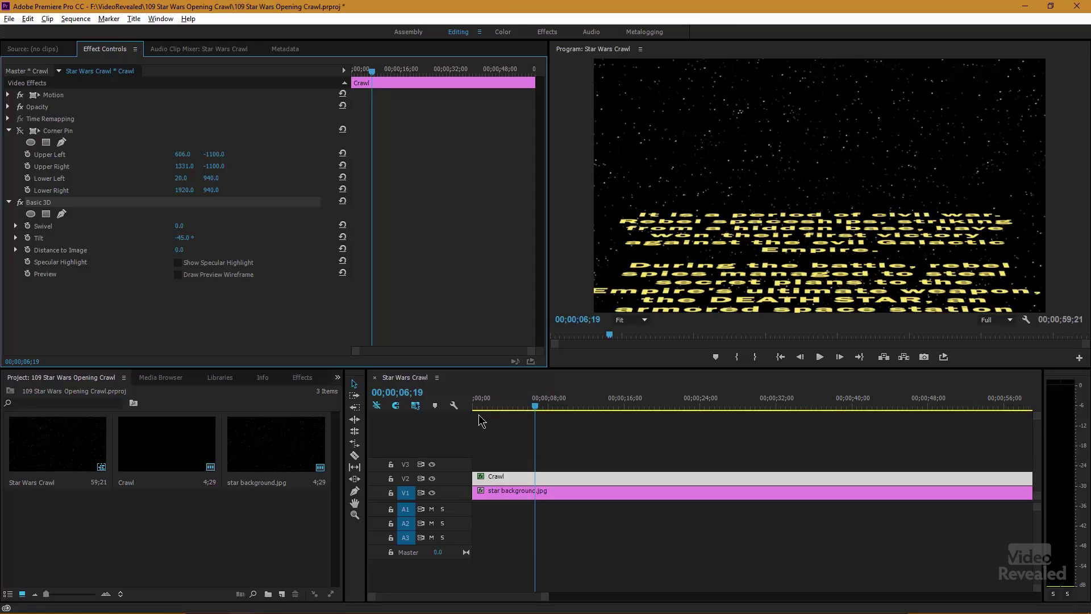
drag(529, 404, 581, 405)
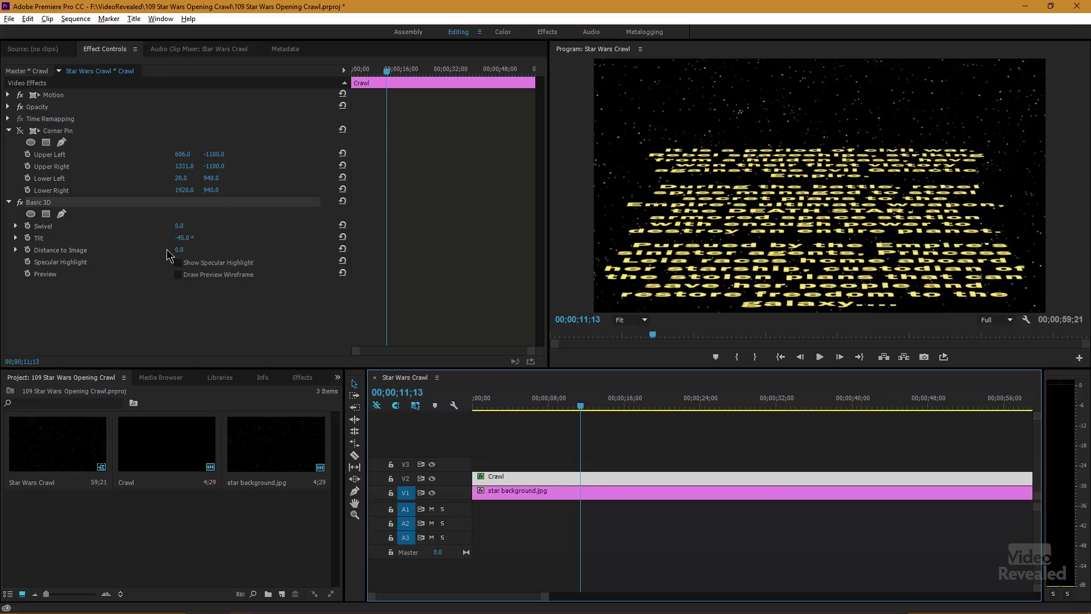
Try a Basic 3D tilt of -31°, restore -45°, and re-enable Corner Pin
mouse_move(181, 239)
mouse_down()
mouse_move(154, 239)
mouse_move(181, 239)
mouse_up()
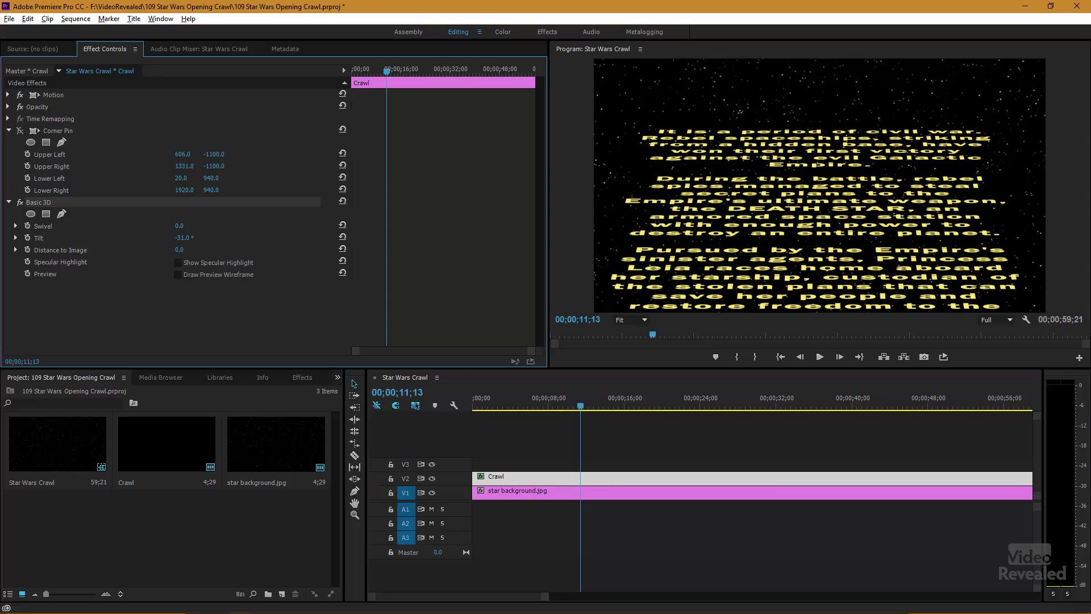
key(ctrl+z)
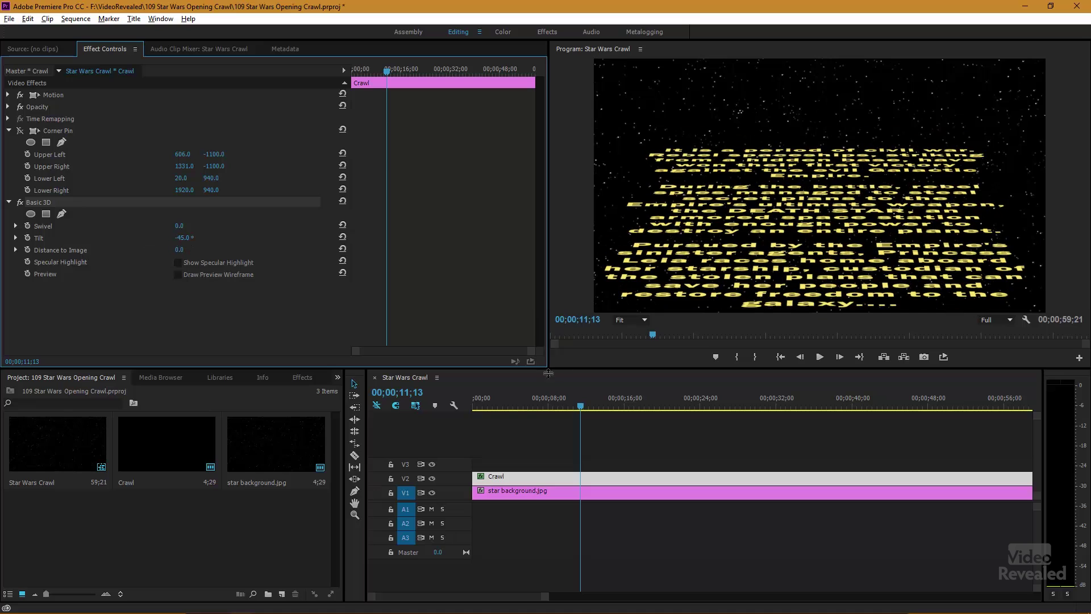
drag(550, 405, 522, 404)
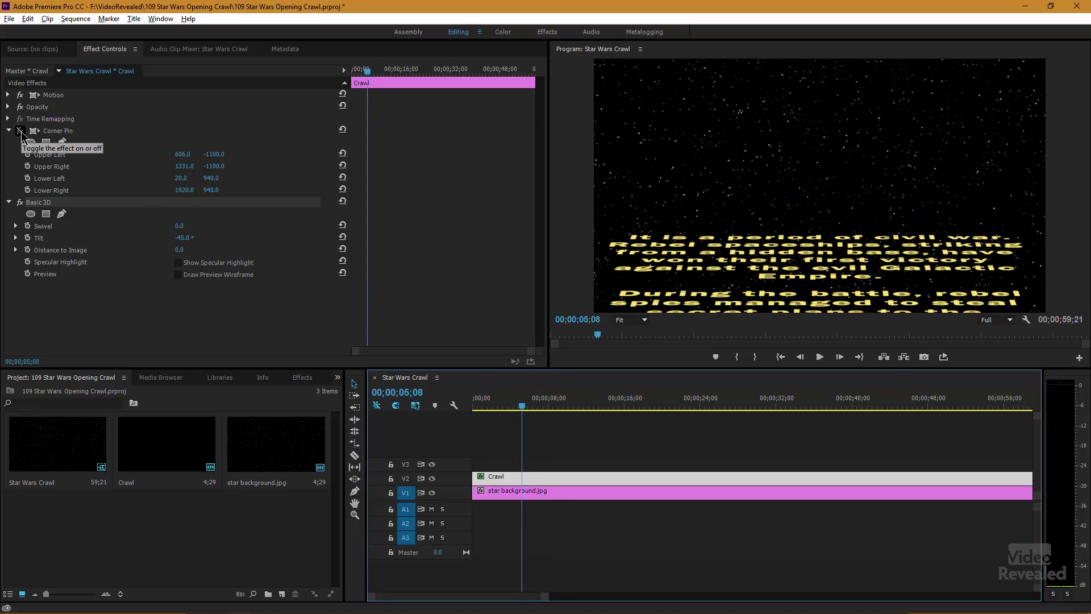
click(22, 131)
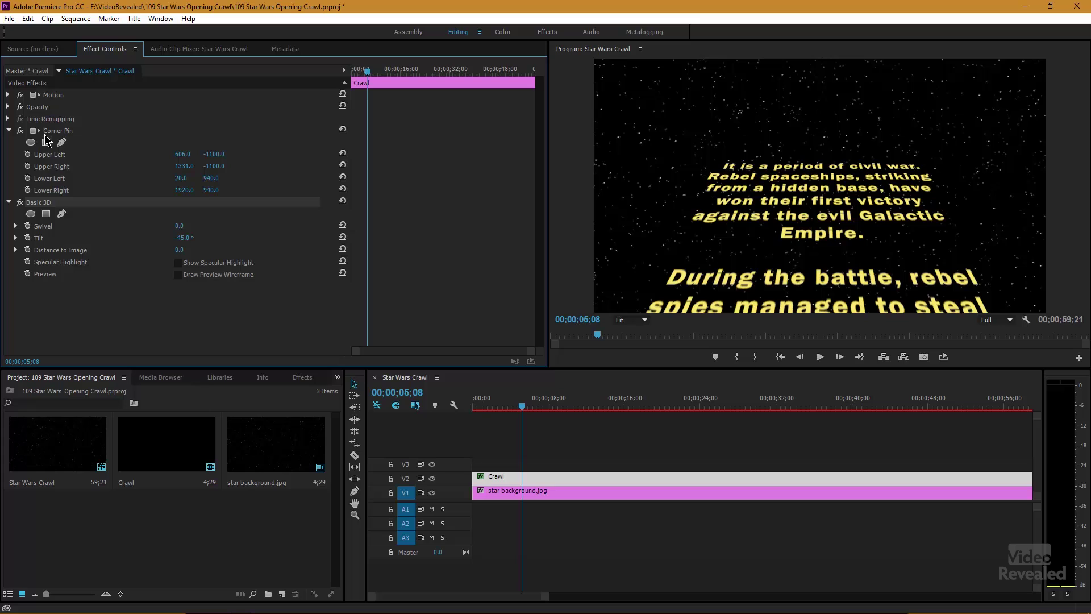
click(301, 378)
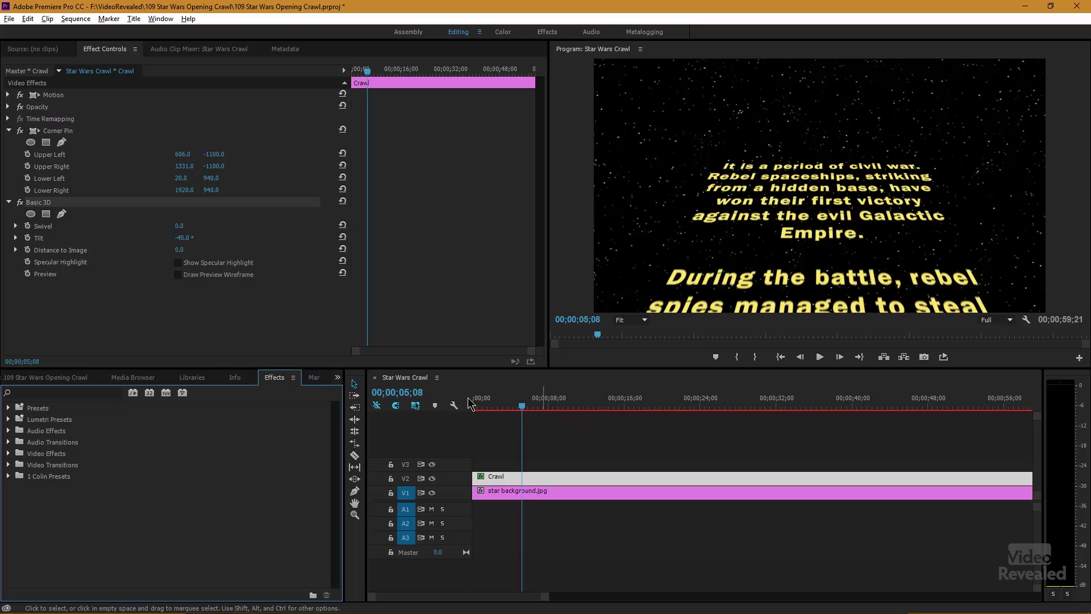
Zoom the Program monitor to 25% and select Corner Pin to reveal its corner handles
click(642, 320)
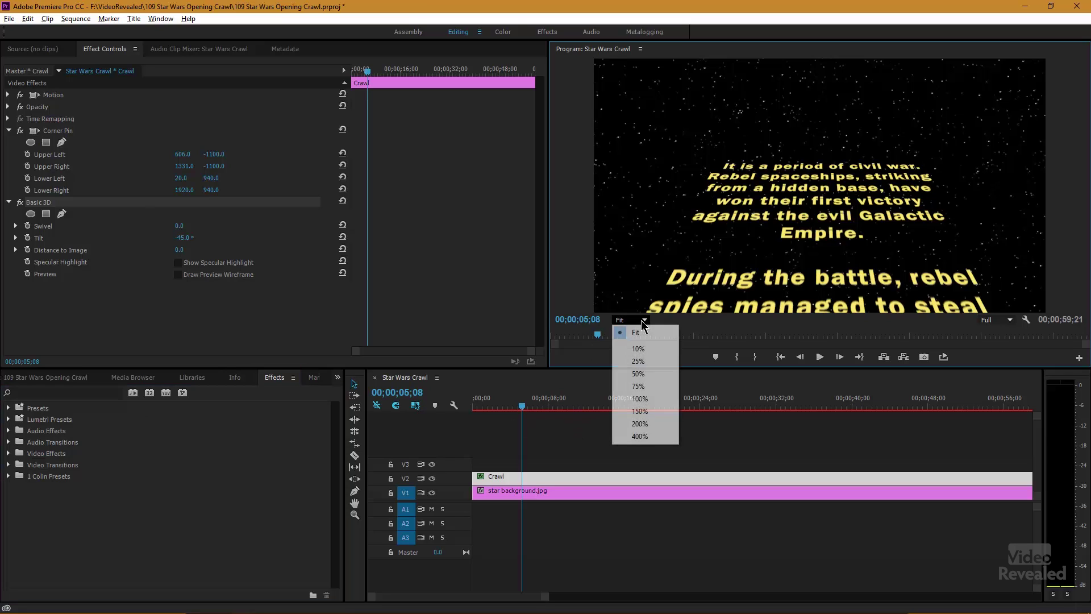
click(648, 359)
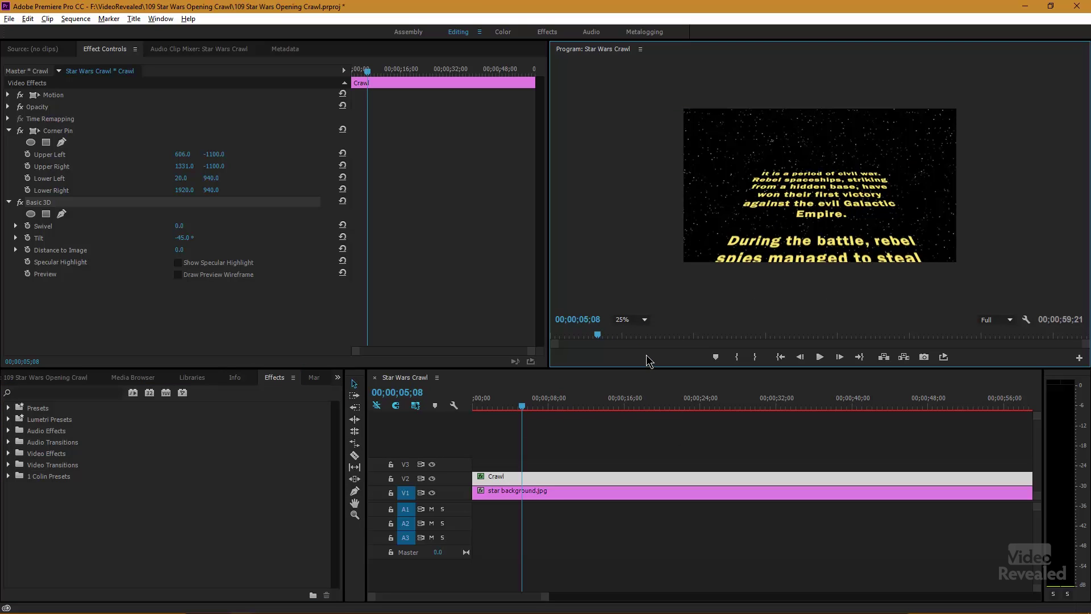
click(33, 133)
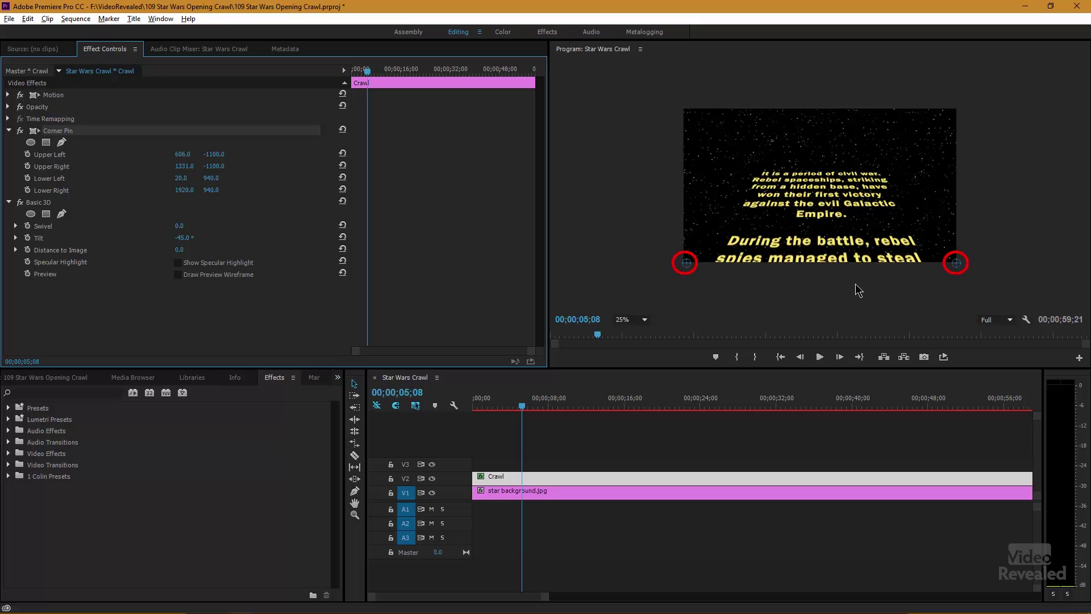
click(644, 320)
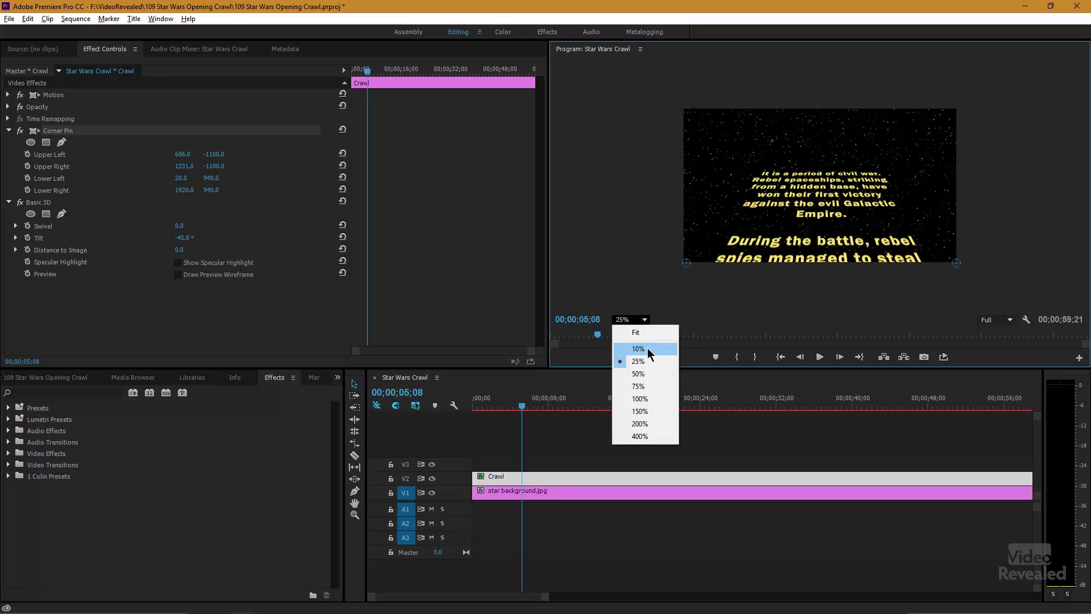
At 10% zoom, pull the crawl's upper-left Corner Pin handle inward
click(648, 350)
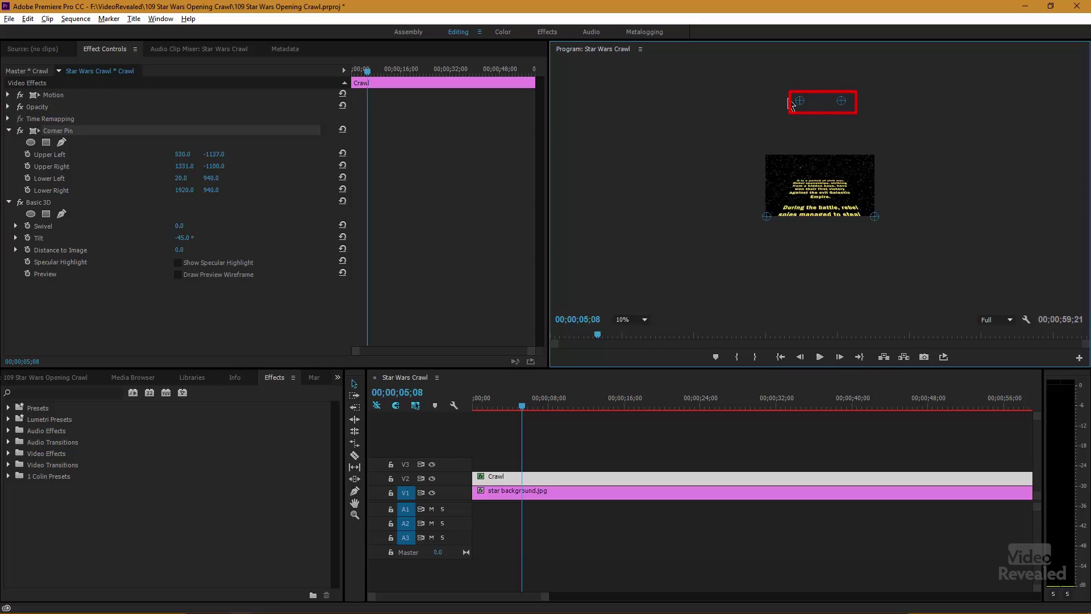
mouse_move(792, 105)
mouse_down()
mouse_move(777, 102)
mouse_move(824, 104)
mouse_move(802, 104)
mouse_up()
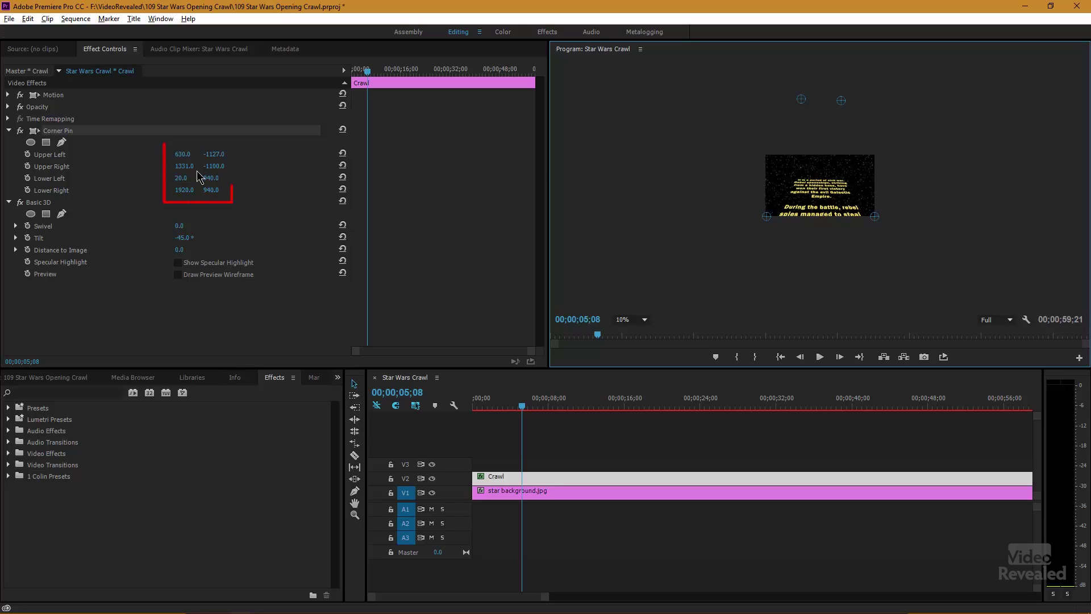
click(187, 156)
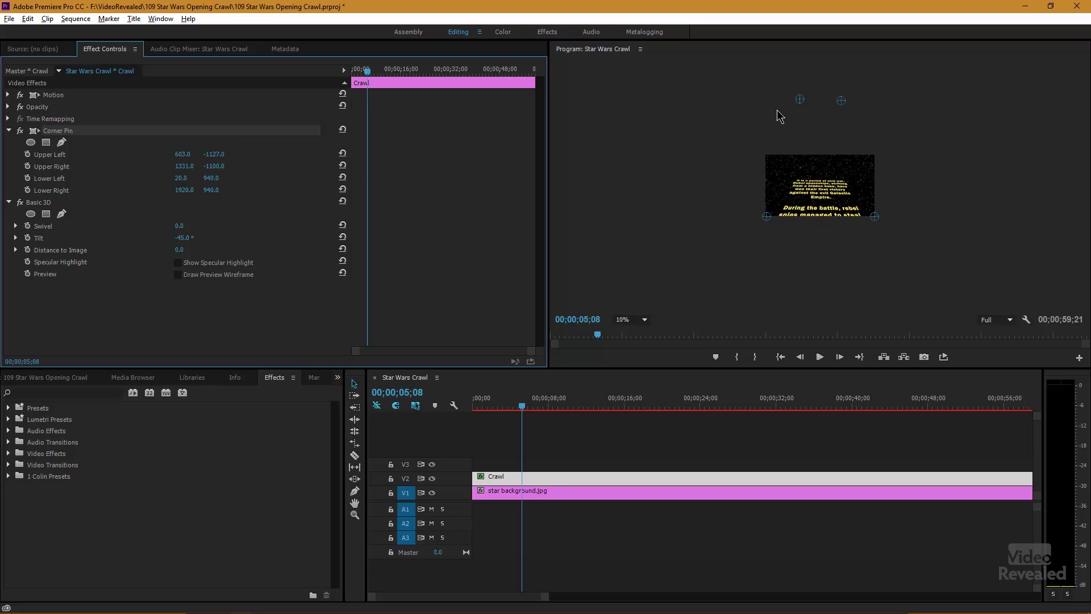
click(845, 100)
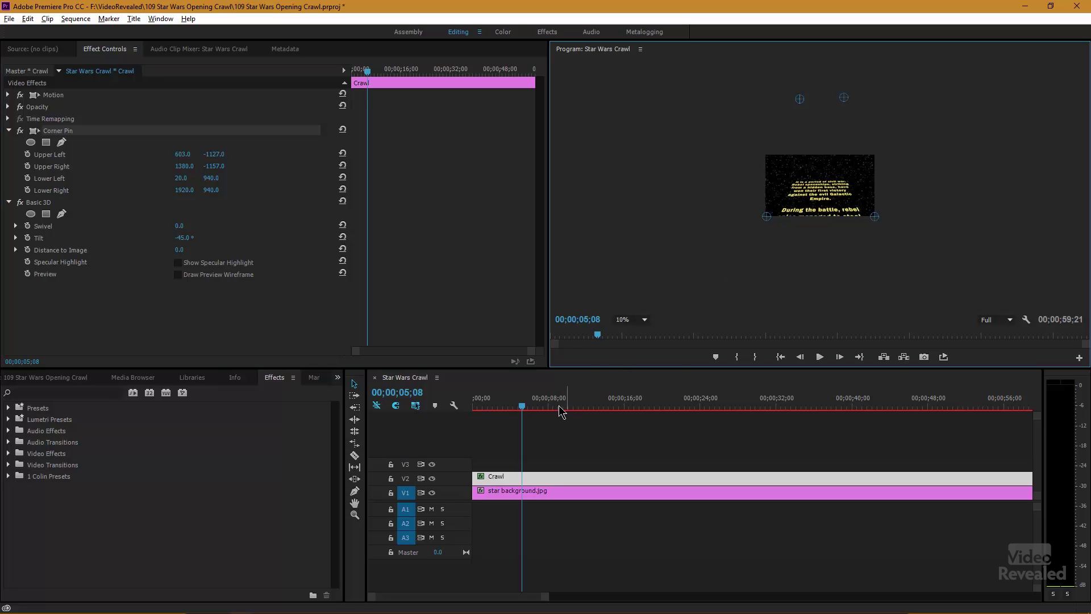
Return the monitor to Fit, undo the upper-right corner change, and check the new perspective
click(630, 324)
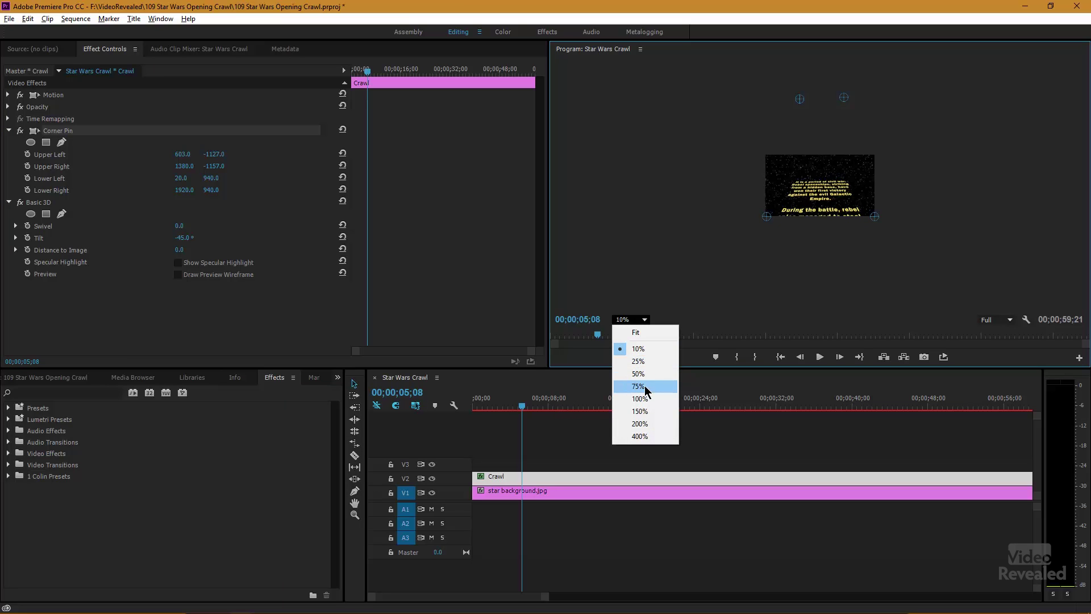
click(635, 333)
key(ctrl+z)
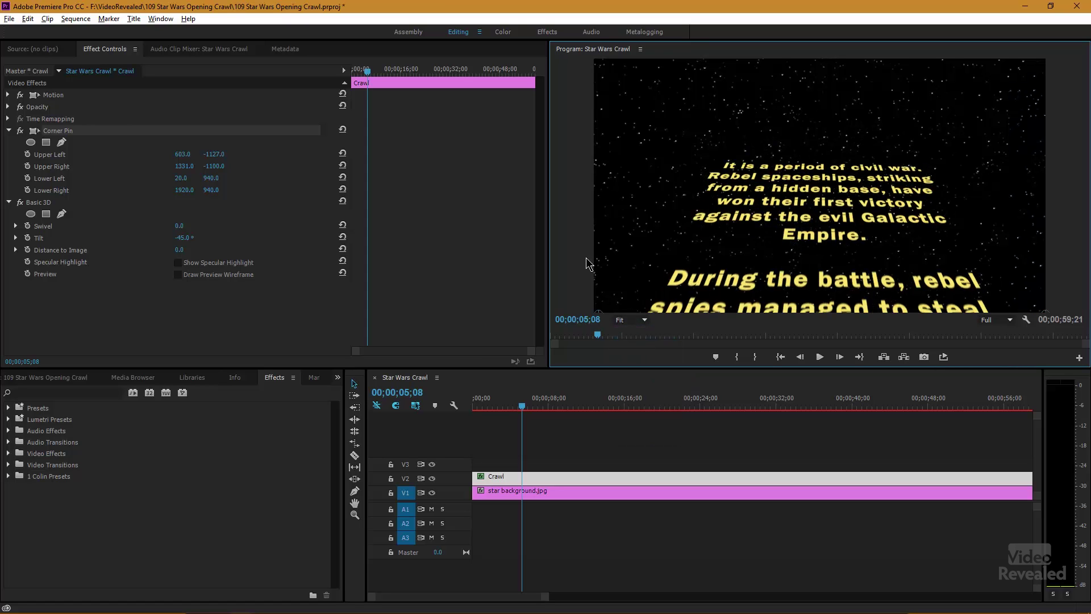
drag(545, 405, 576, 405)
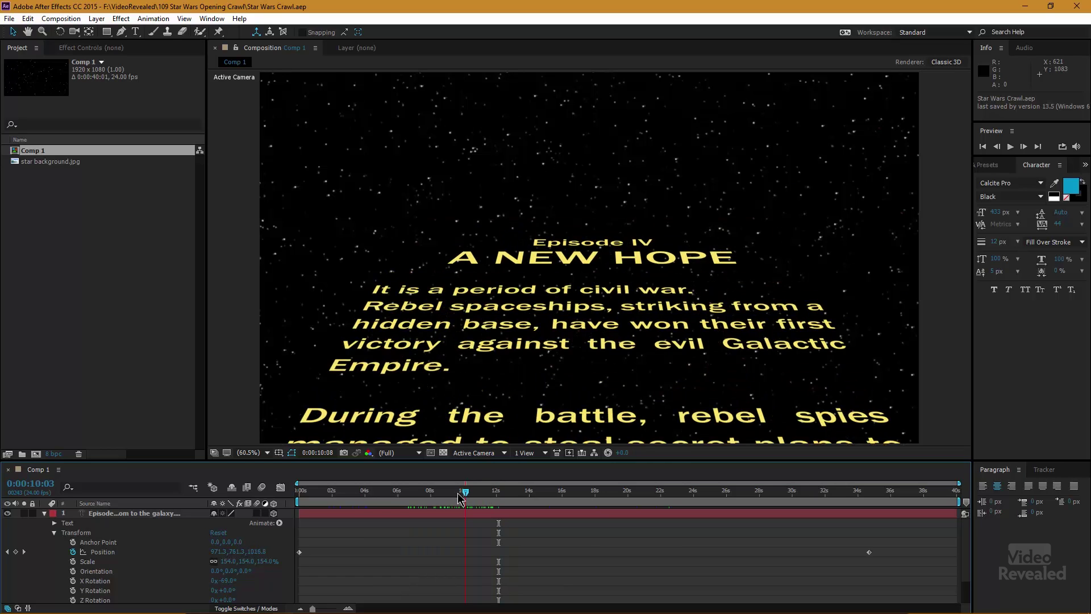
Scrub the After Effects Comp 1 crawl back to around four seconds
drag(459, 496, 689, 434)
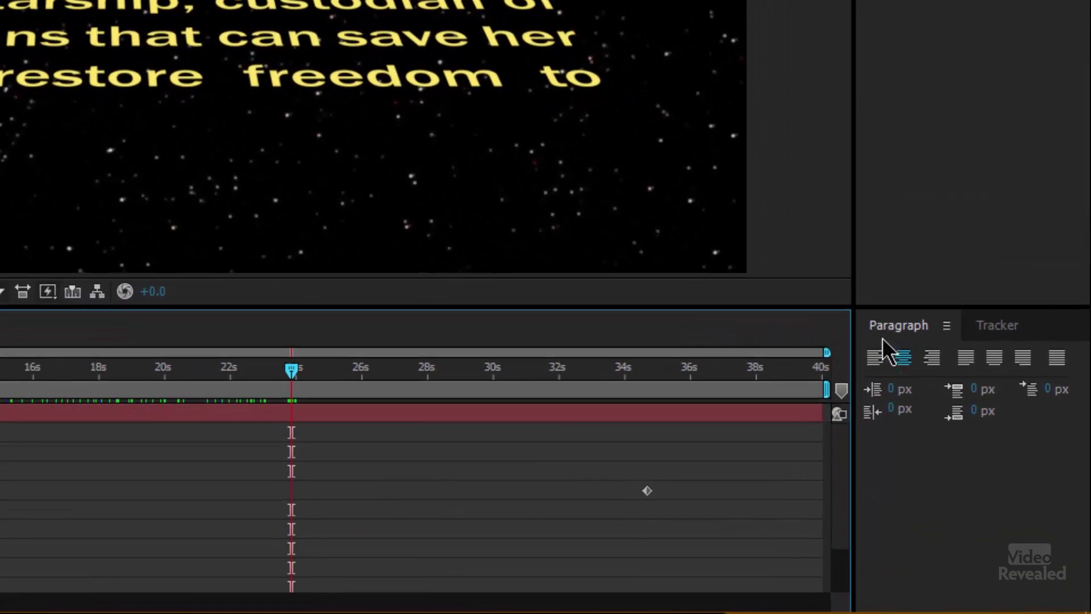
Select all the crawl text and apply Justify Last Left
click(528, 97)
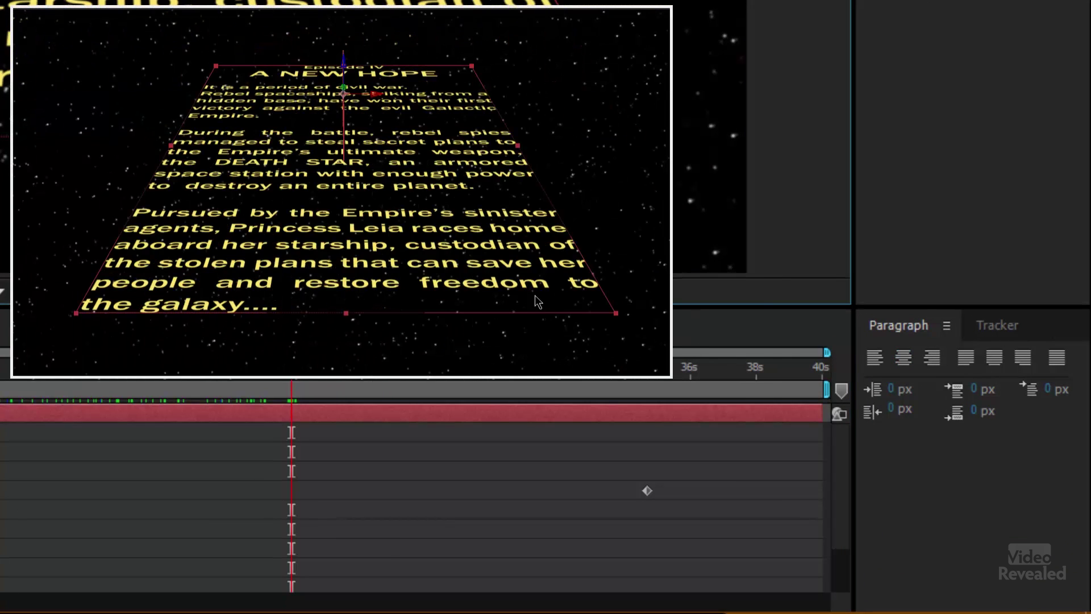
double_click(538, 301)
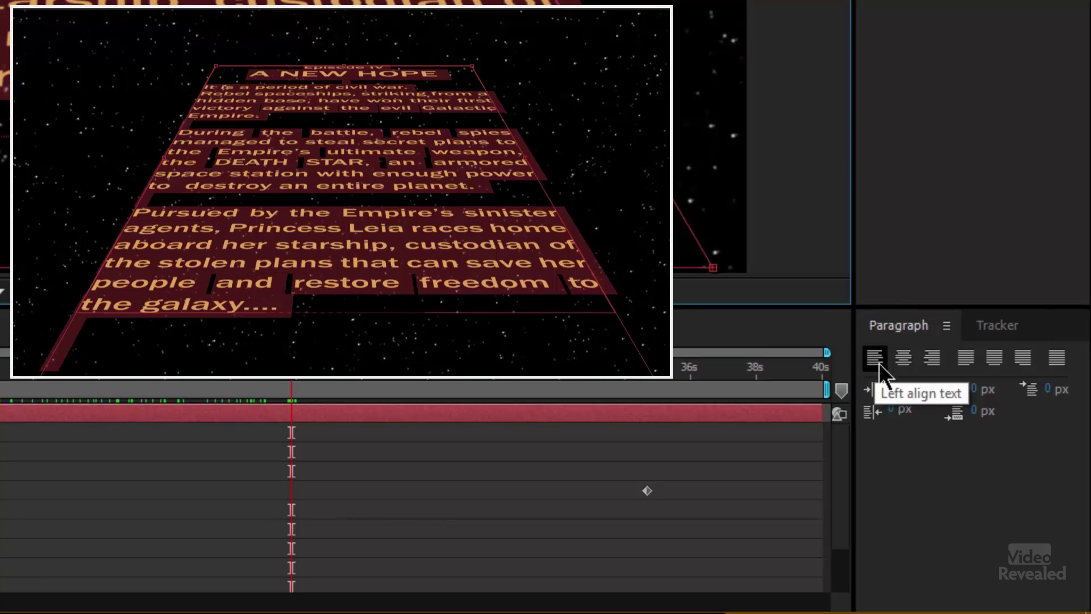
click(965, 363)
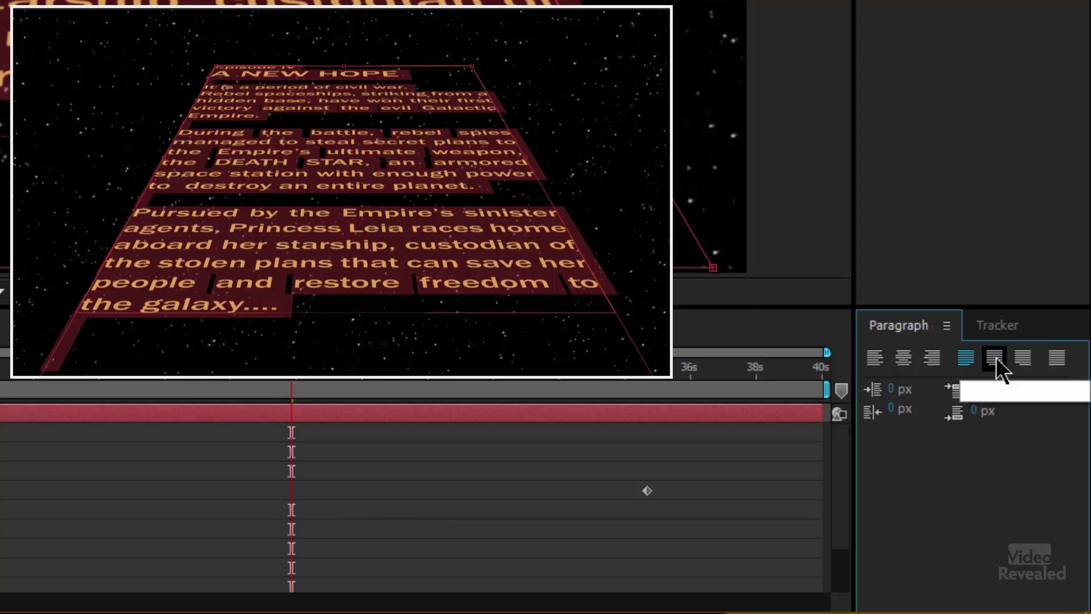
click(966, 363)
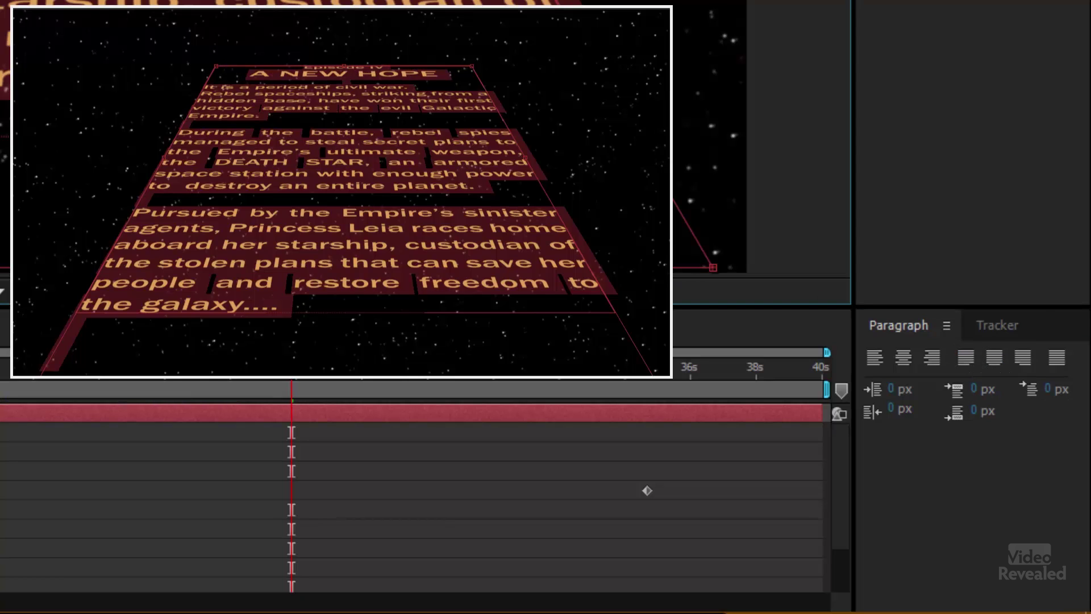
Justify Last Left the lines from 'Rebel spaceships' to 'galaxy....', then play the crawl from the start
click(280, 301)
drag(280, 301, 182, 78)
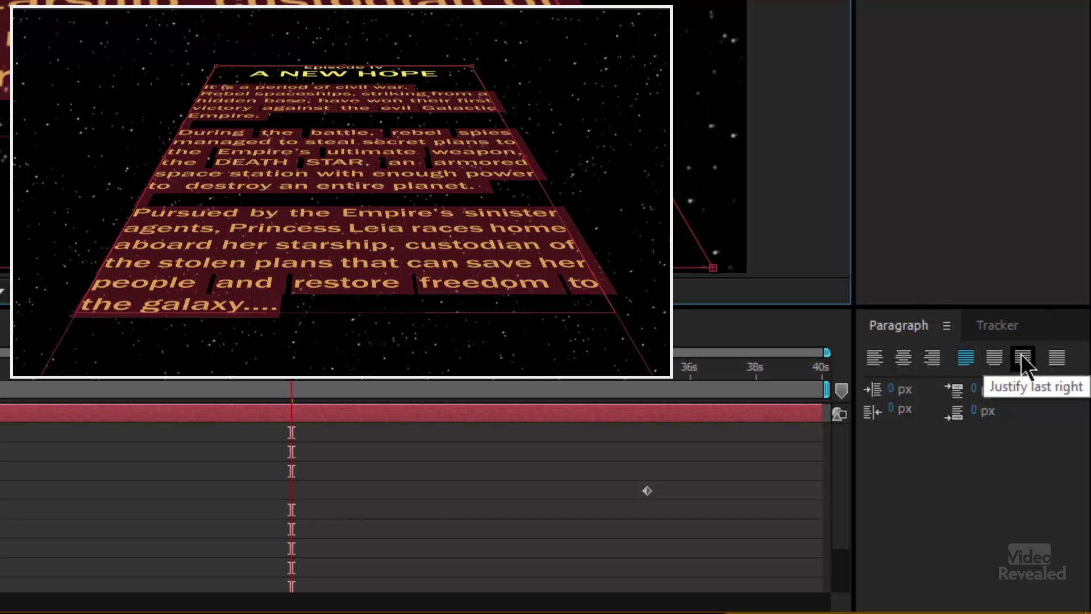
click(1050, 370)
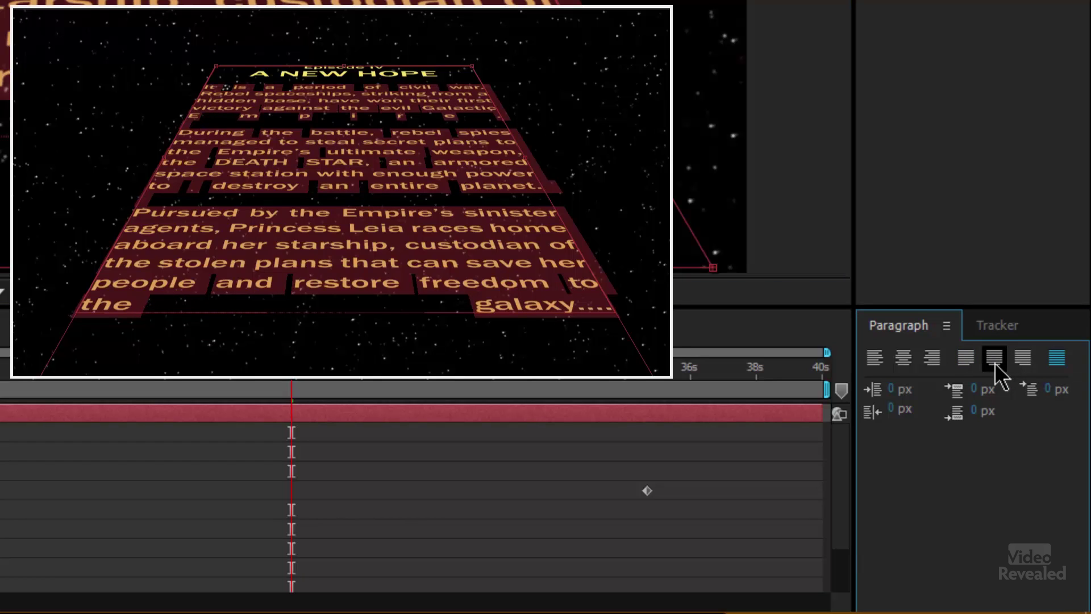
click(966, 362)
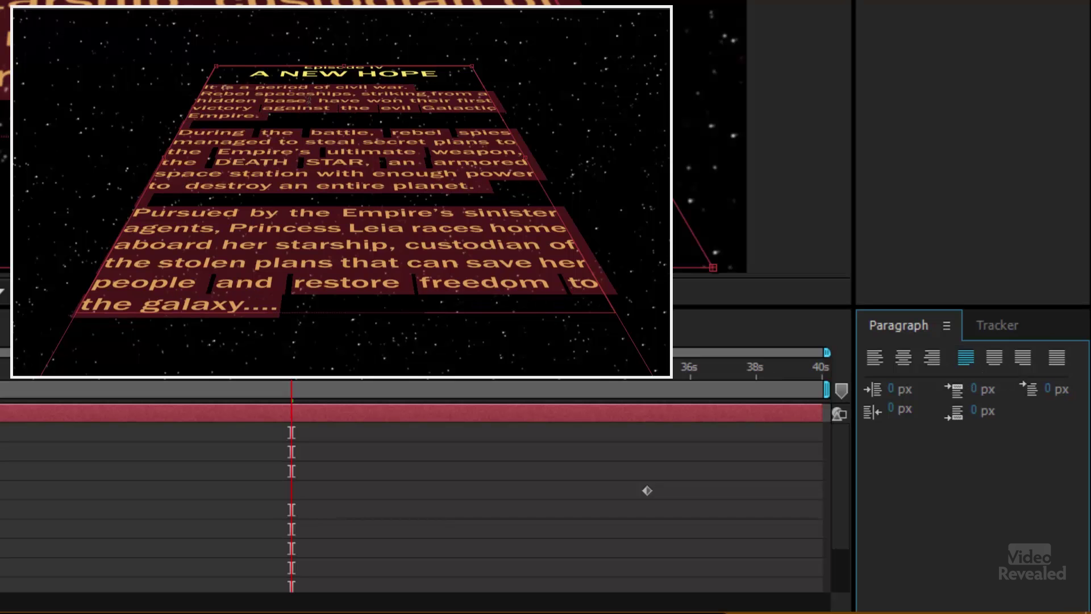
drag(124, 384, 12, 384)
key(space)
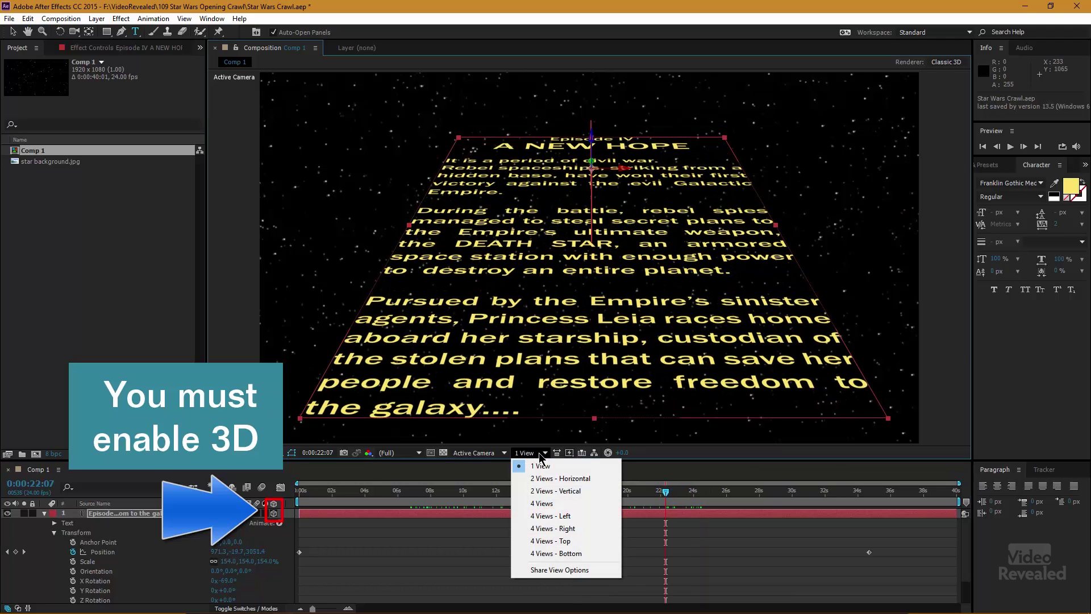
Switch the viewer to 2 Views - Horizontal and scrub the crawl between five and eight seconds
click(578, 479)
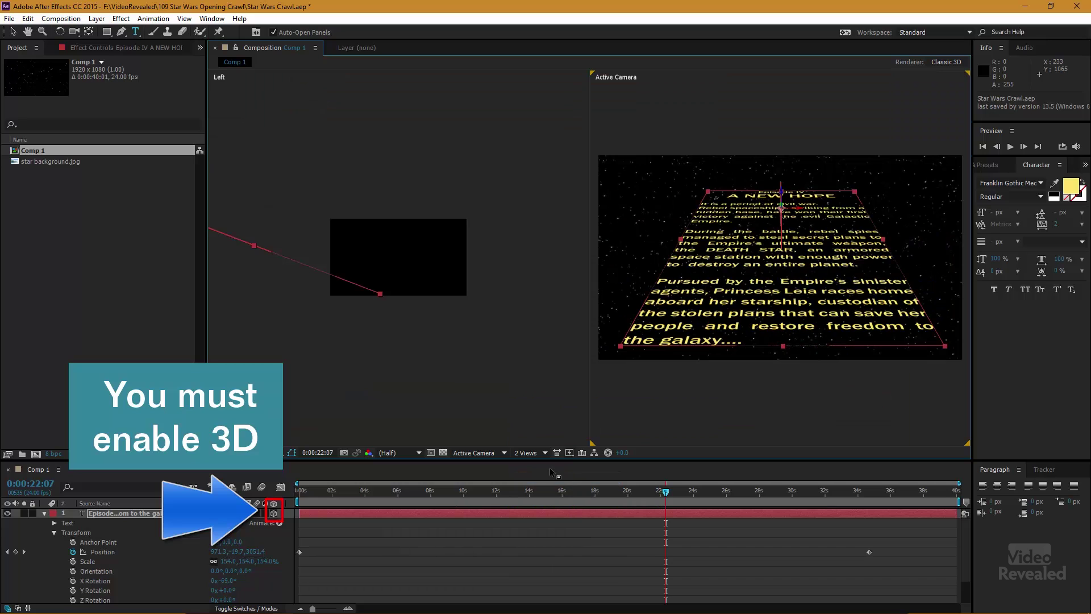
drag(516, 499, 456, 492)
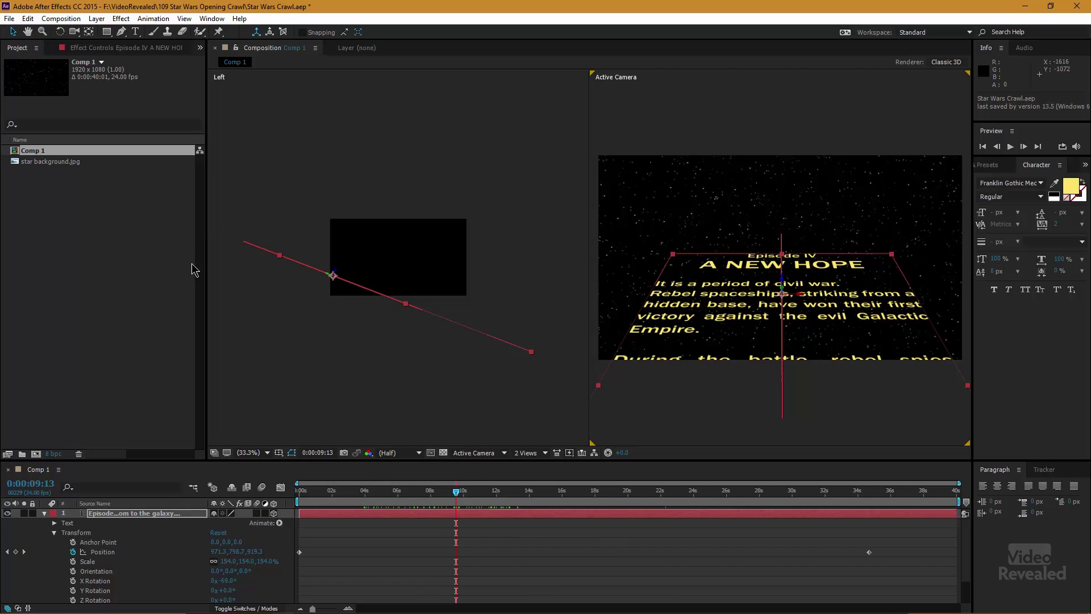
drag(461, 492, 420, 497)
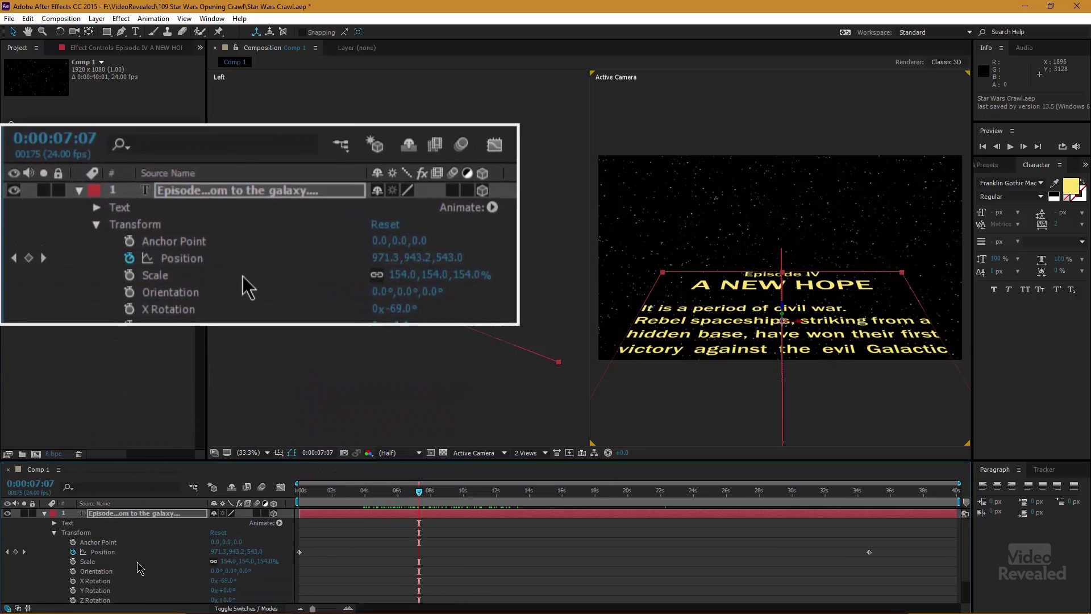
Change the text layer's X Rotation from -69° to -62° in the timeline
scroll(140, 568, down, 2)
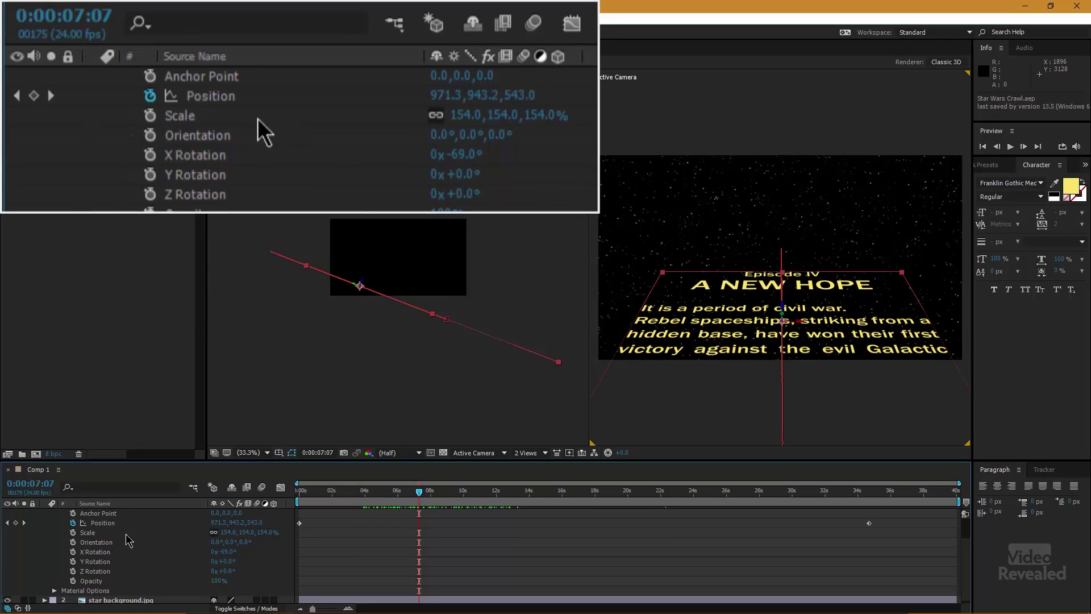
scroll(137, 540, up, 2)
scroll(137, 545, down, 2)
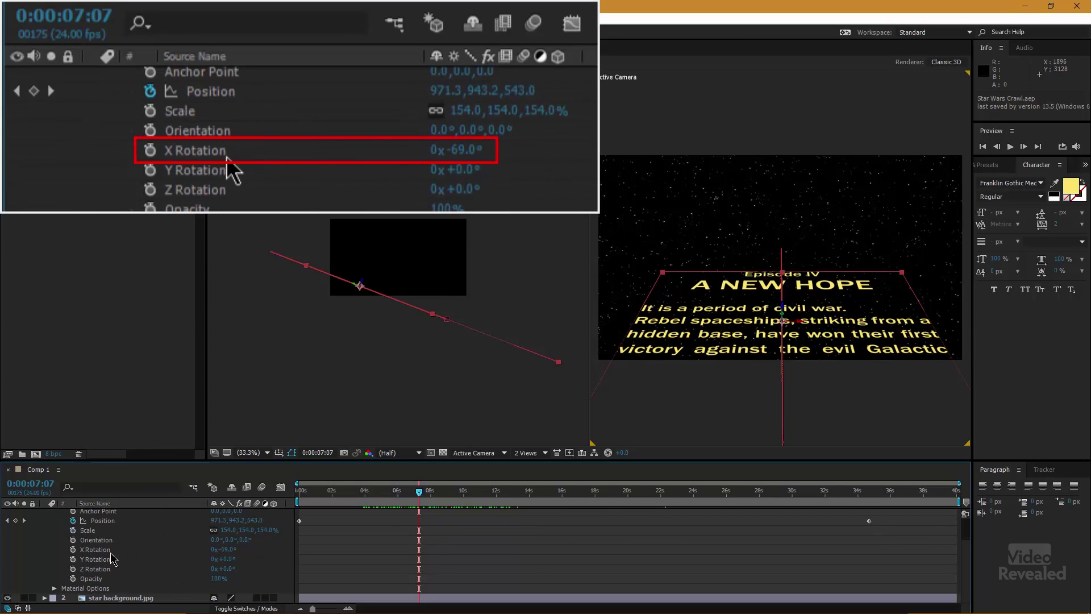
drag(226, 554, 210, 530)
Scrub the playhead from the start through the crawl to watch the text recede
drag(317, 500, 294, 500)
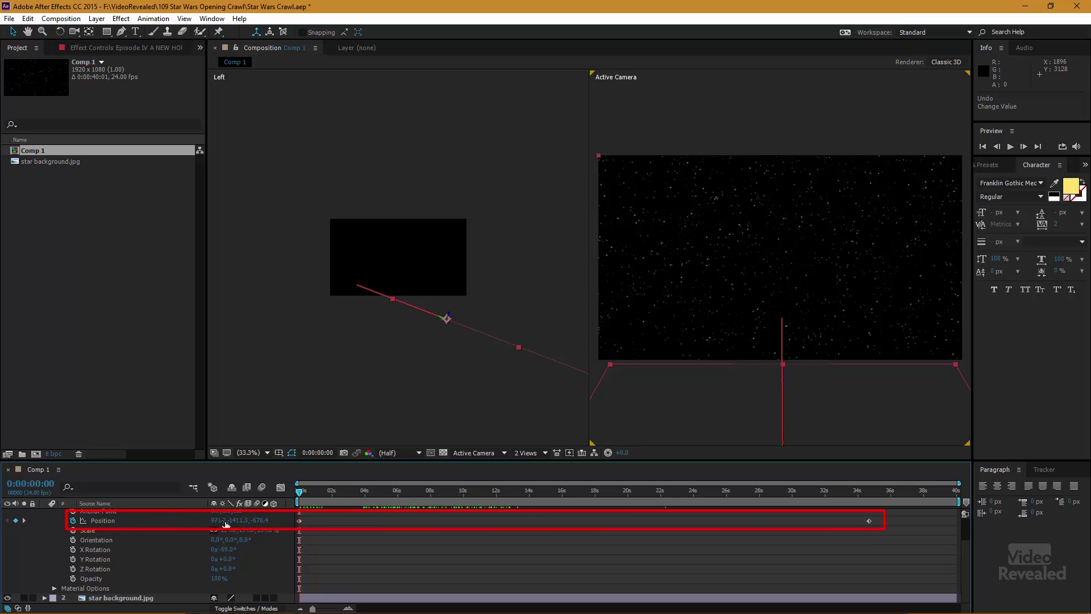
drag(321, 500, 895, 520)
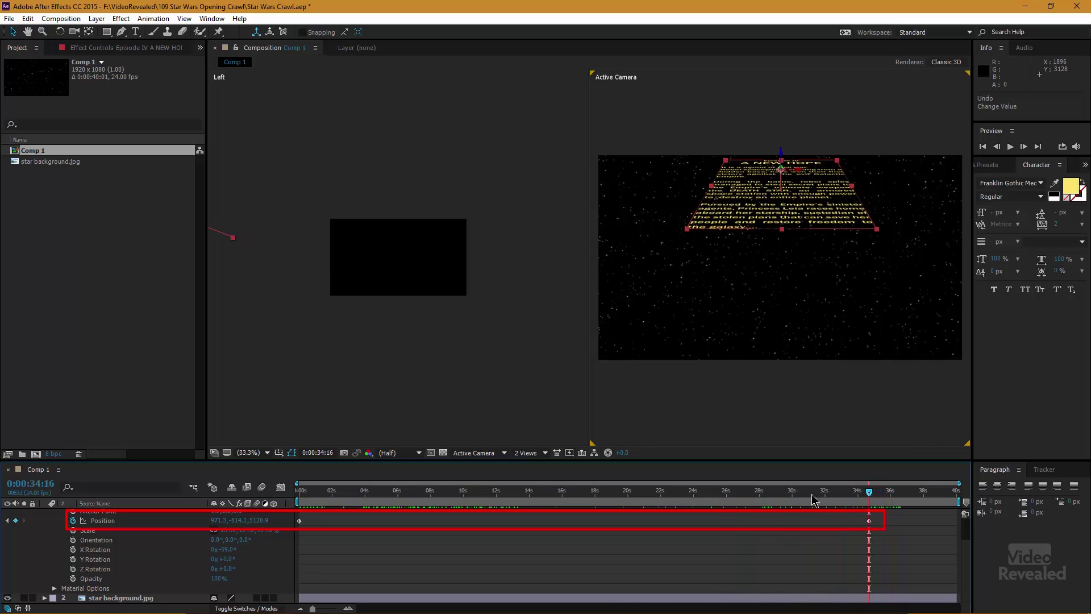
drag(812, 499, 385, 500)
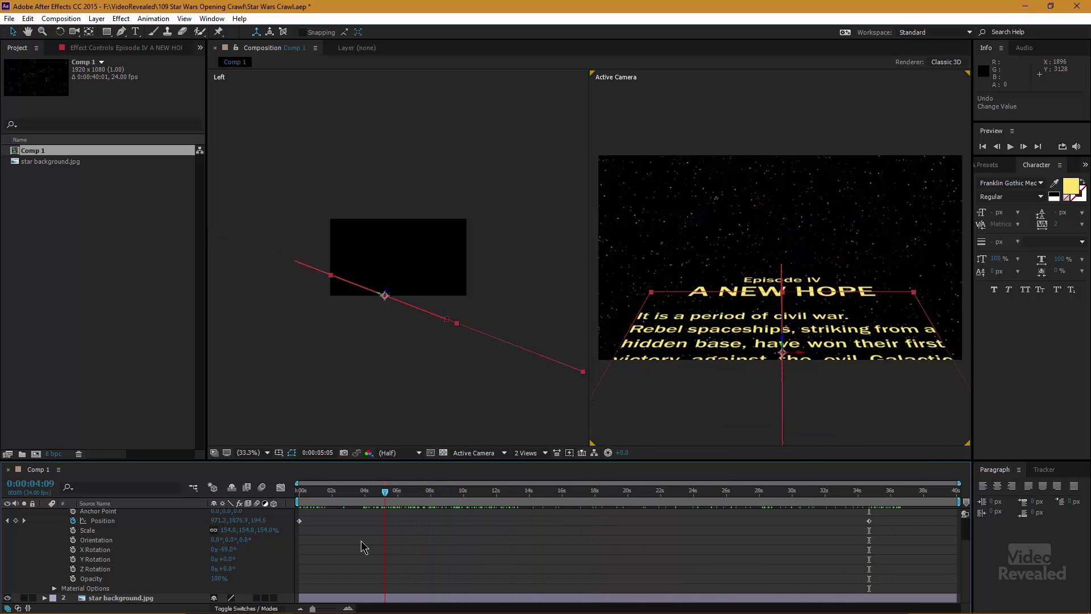
Preview the crawl in real time over the starfield with the Left view active
key(space)
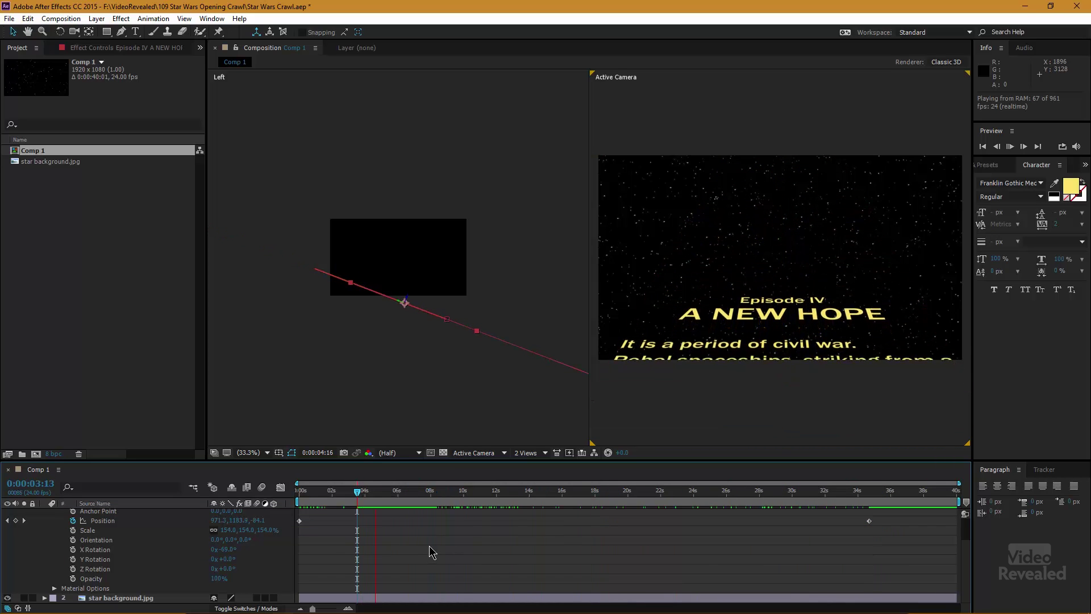
click(446, 397)
key(space)
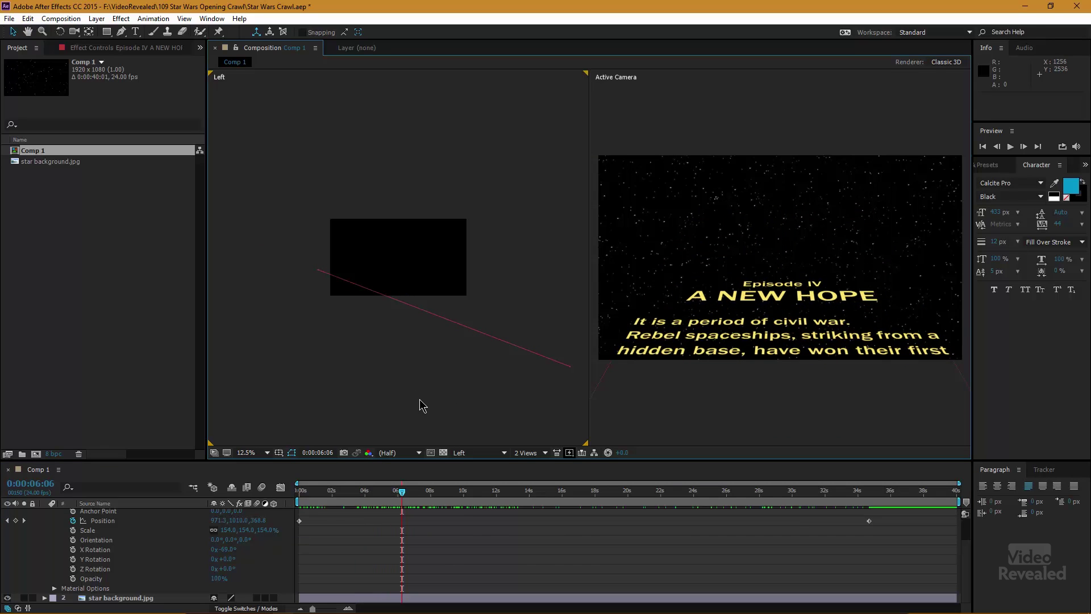
key(space)
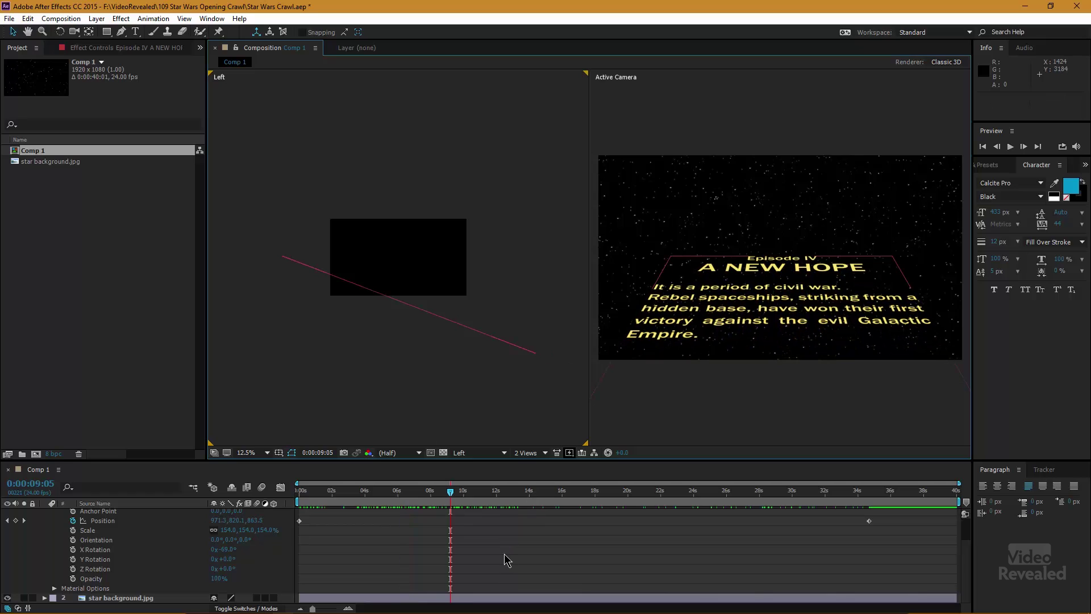
key(space)
click(535, 453)
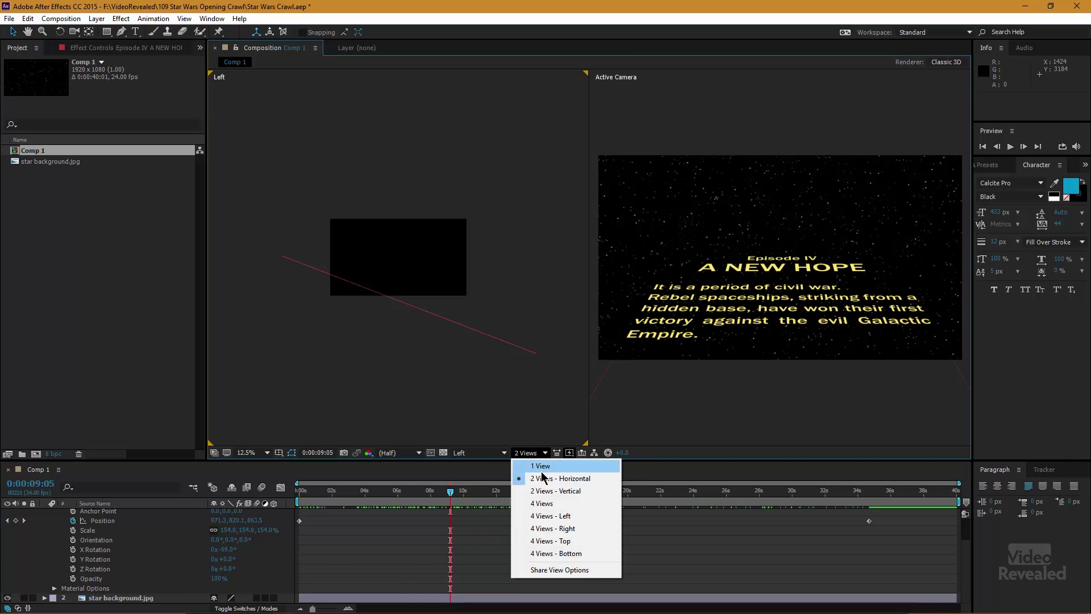
Switch the viewer to 1 View and rewind the playhead near the crawl's start
click(542, 471)
drag(450, 492, 325, 512)
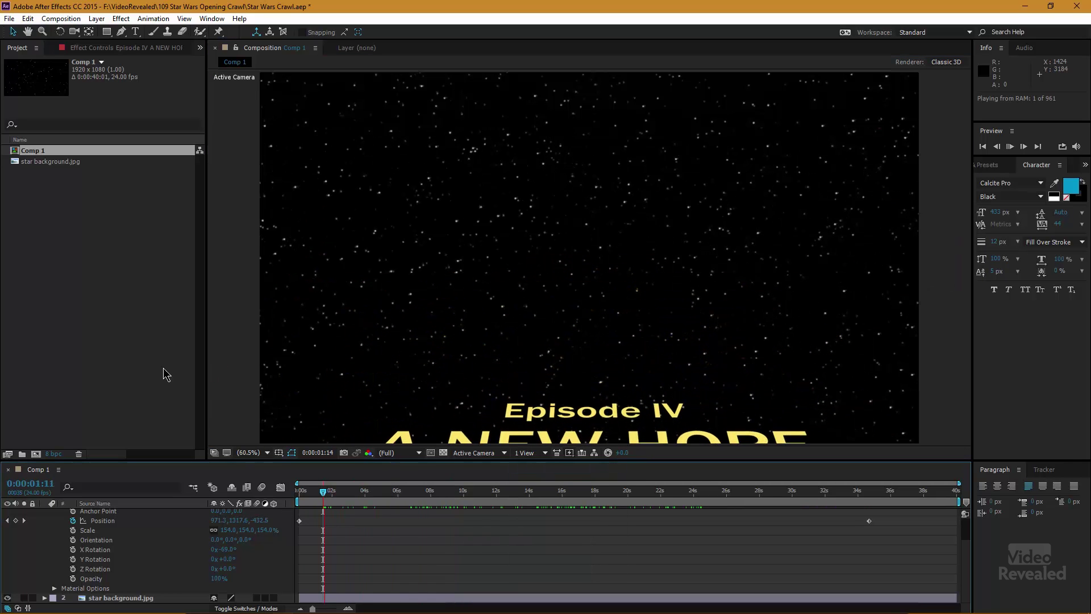